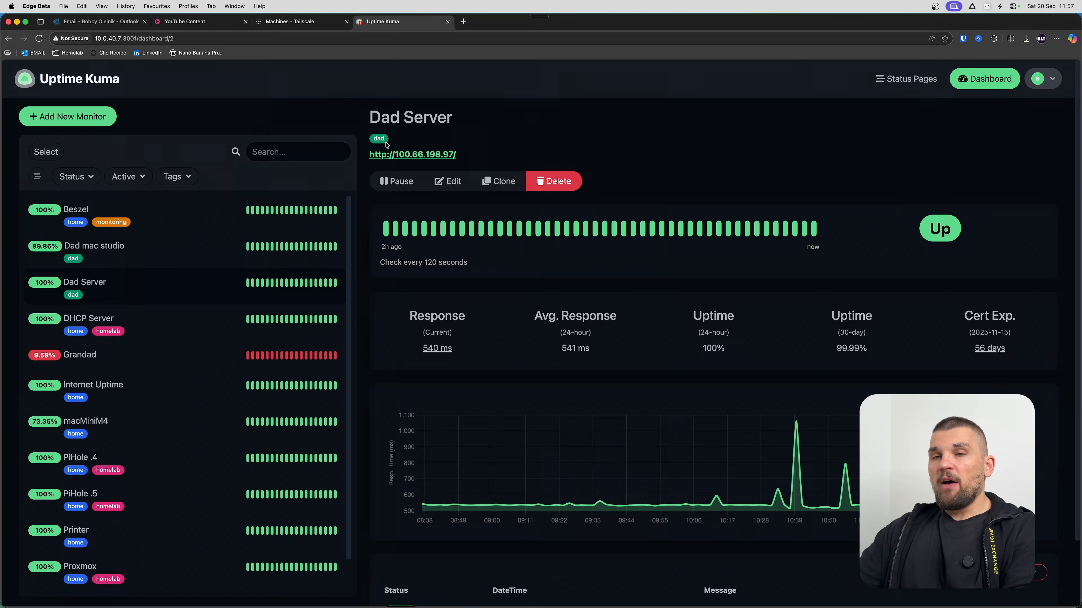
Filter the Uptime Kuma monitors by the dad tag and open the Dad Server monitor.
scroll(330, 145, down, 1)
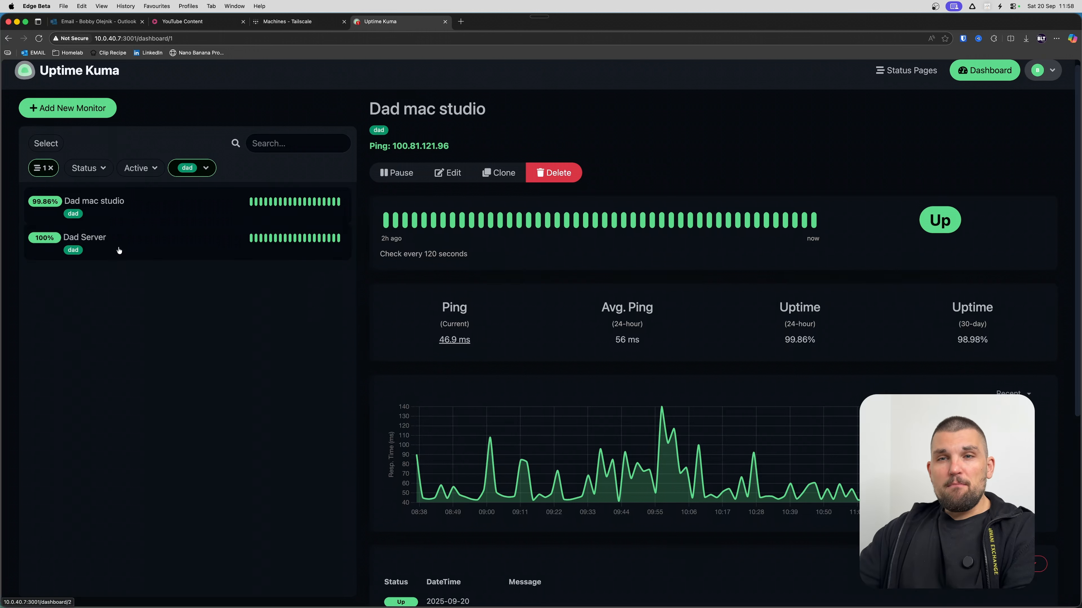
click(115, 228)
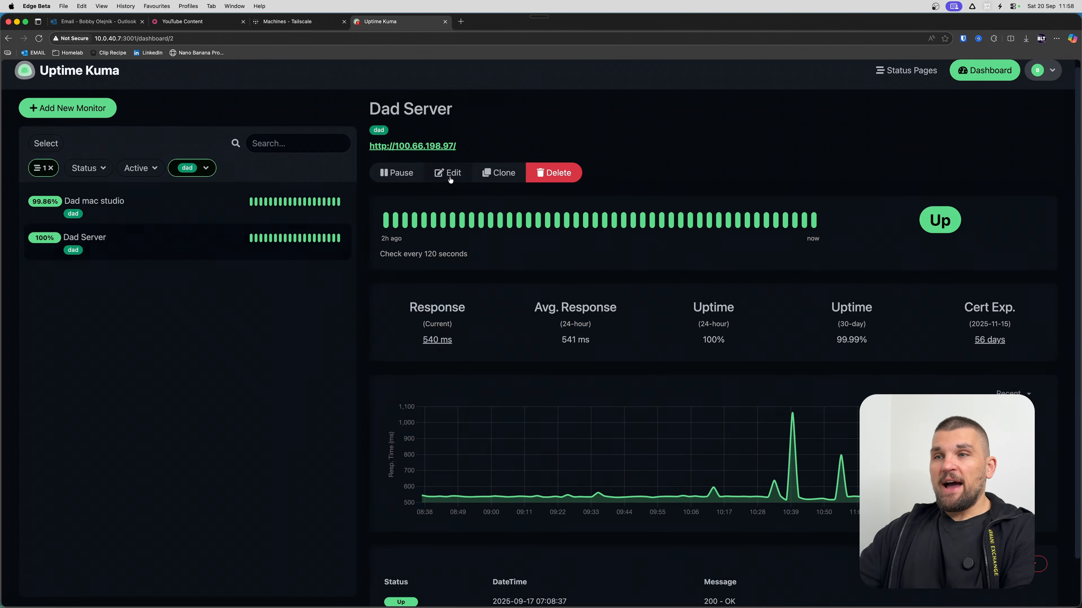
Open the Dad Server's TrueNAS login at 100.66.198.97 in a new tab, bypassing the certificate warning.
click(406, 147)
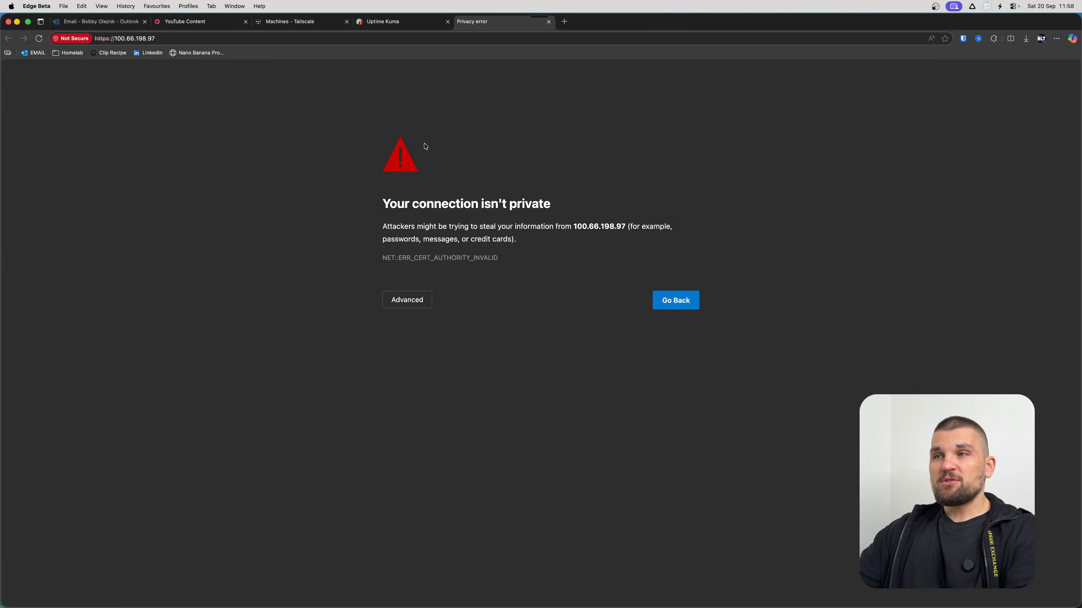
click(404, 303)
click(470, 382)
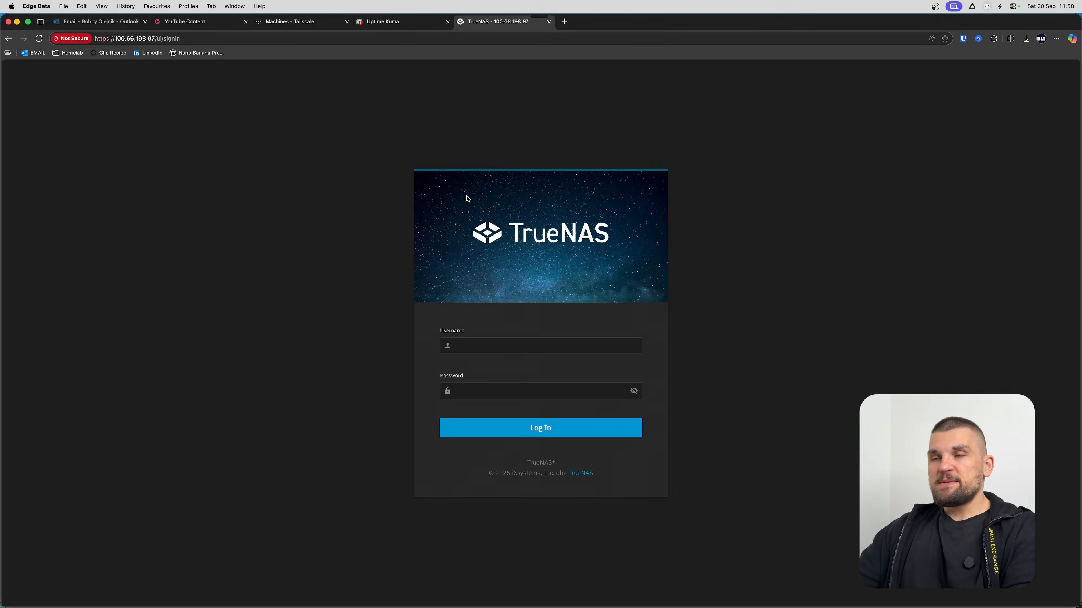
Go back to the Uptime Kuma dashboard.
click(398, 22)
scroll(490, 355, down, 5)
scroll(489, 355, up, 5)
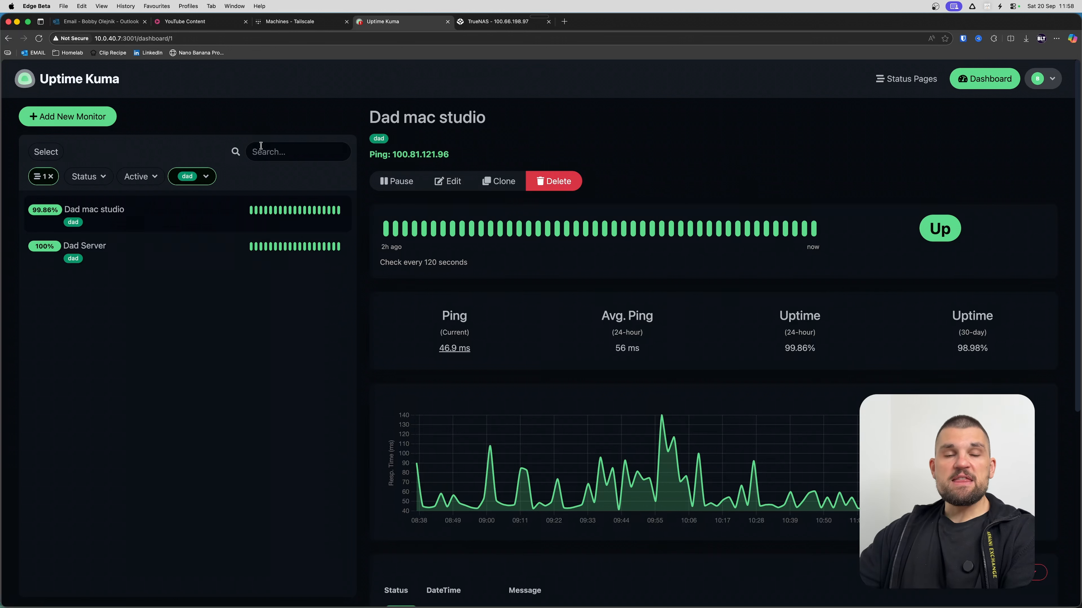
Review the Tailscale Machines list, checking truenas-scale's Subnets and Exit Node badges.
click(294, 21)
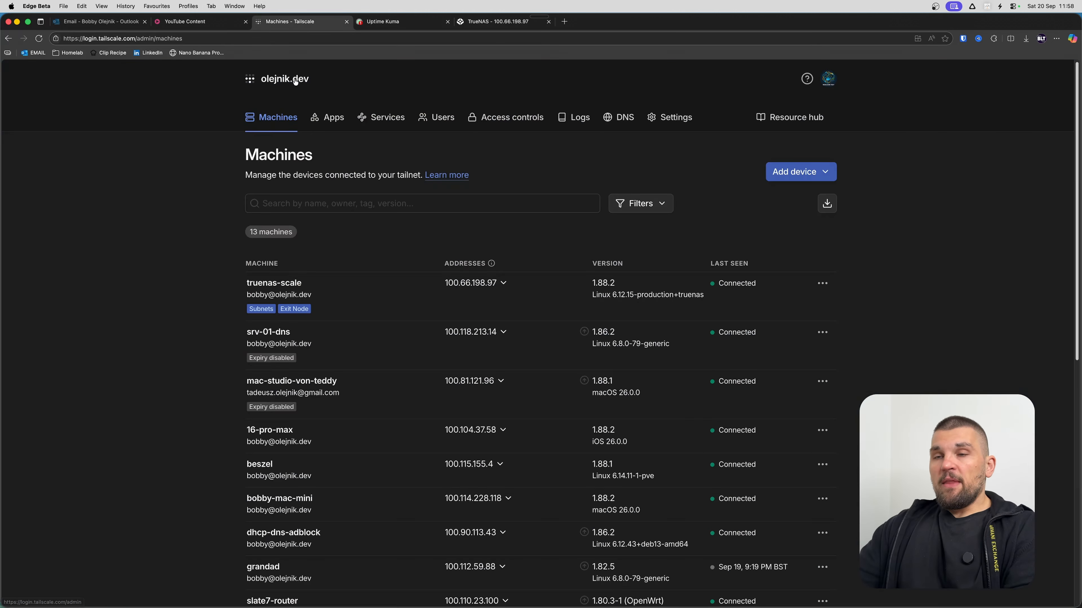
scroll(298, 162, down, 5)
scroll(304, 157, up, 2)
scroll(305, 156, down, 6)
scroll(276, 138, up, 4)
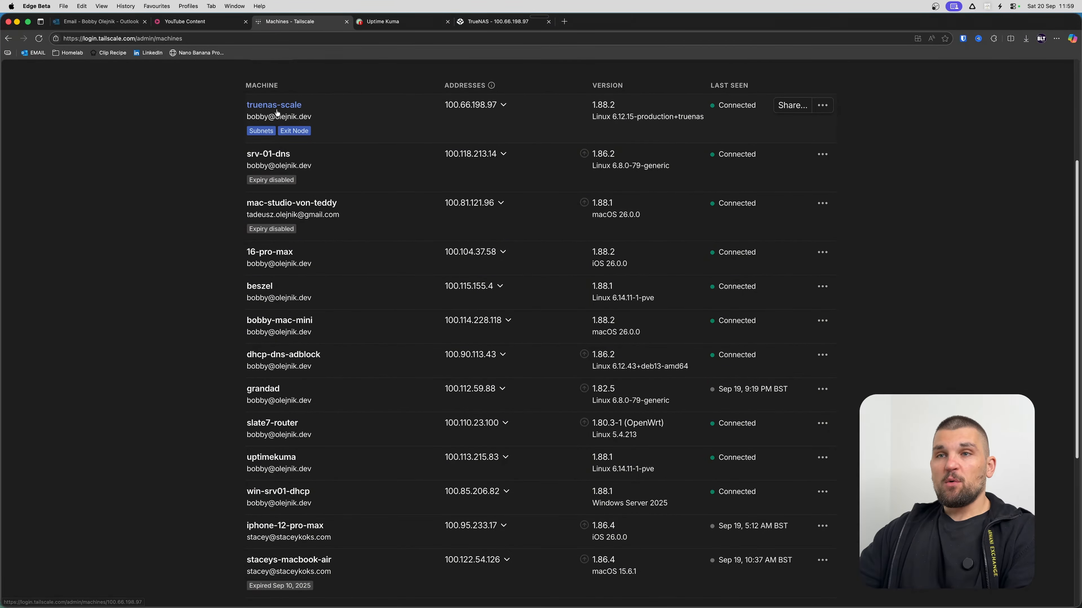
mouse_move(299, 135)
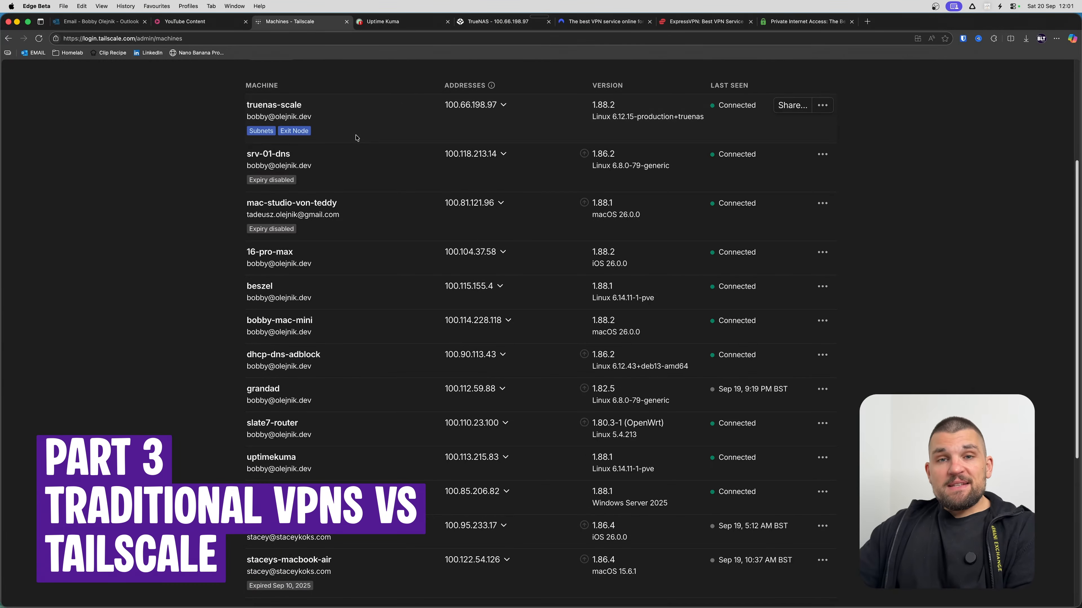
Compare the NordVPN, ExpressVPN and Private Internet Access sites against the Tailscale Machines list.
click(605, 21)
click(705, 22)
click(763, 23)
mouse_move(520, 96)
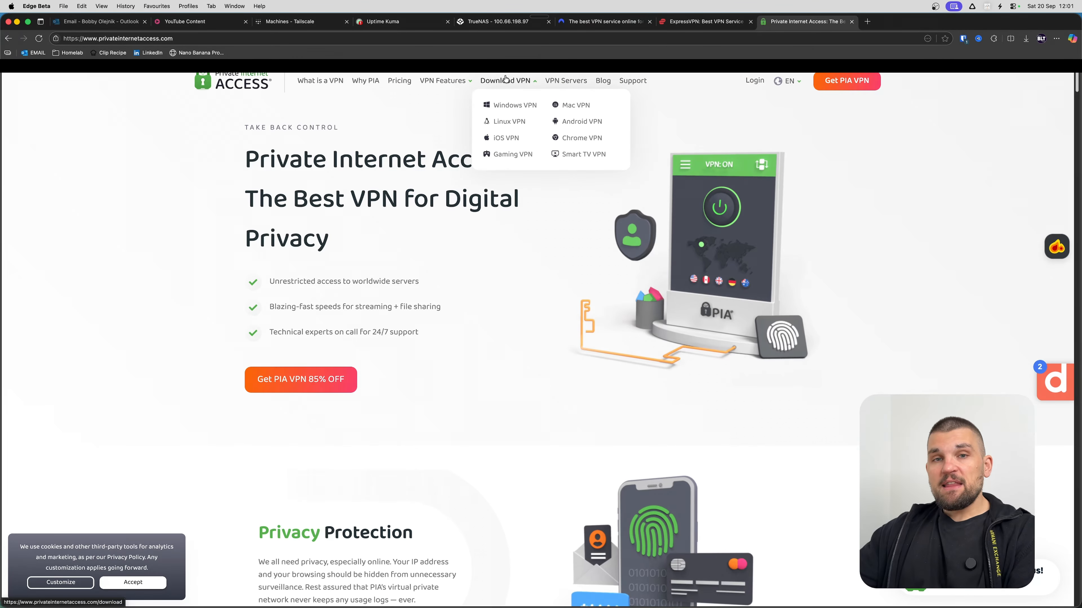
click(311, 22)
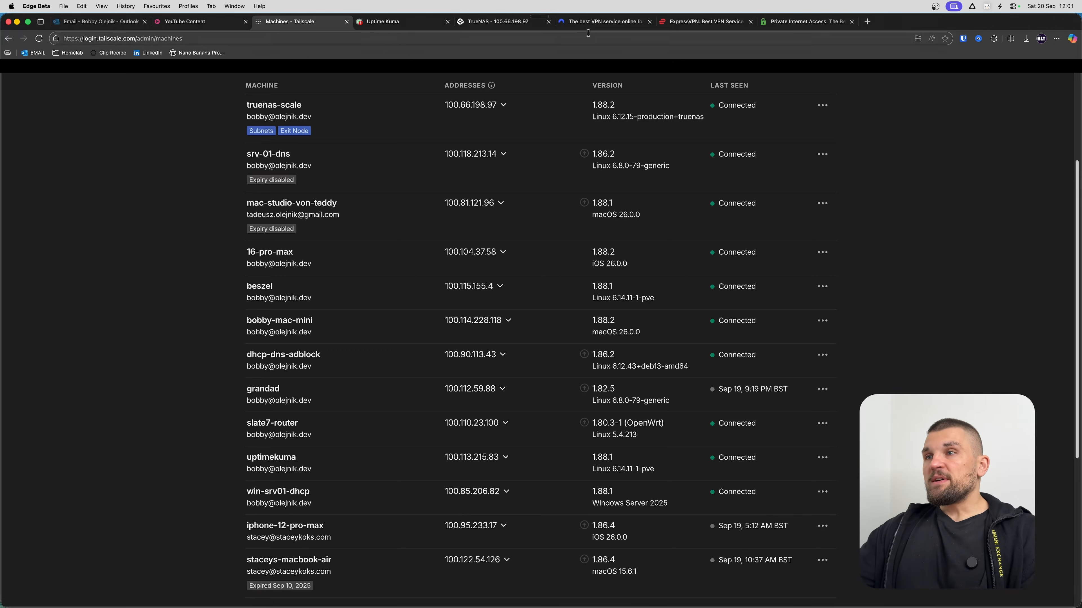
click(605, 22)
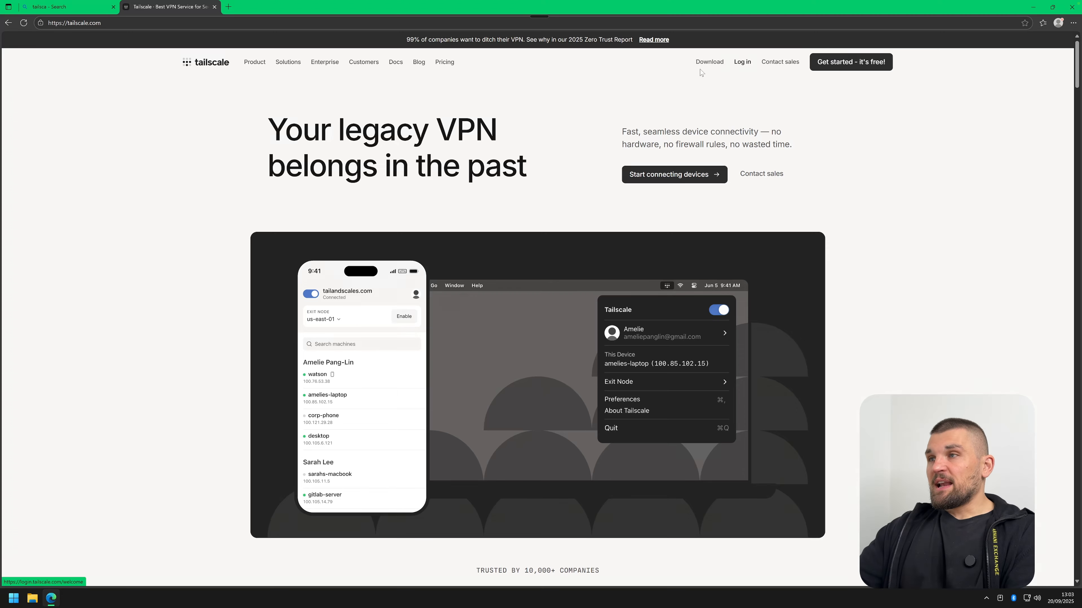
Sign in to Tailscale with an Apple account and go to the tailnet's Settings.
click(743, 64)
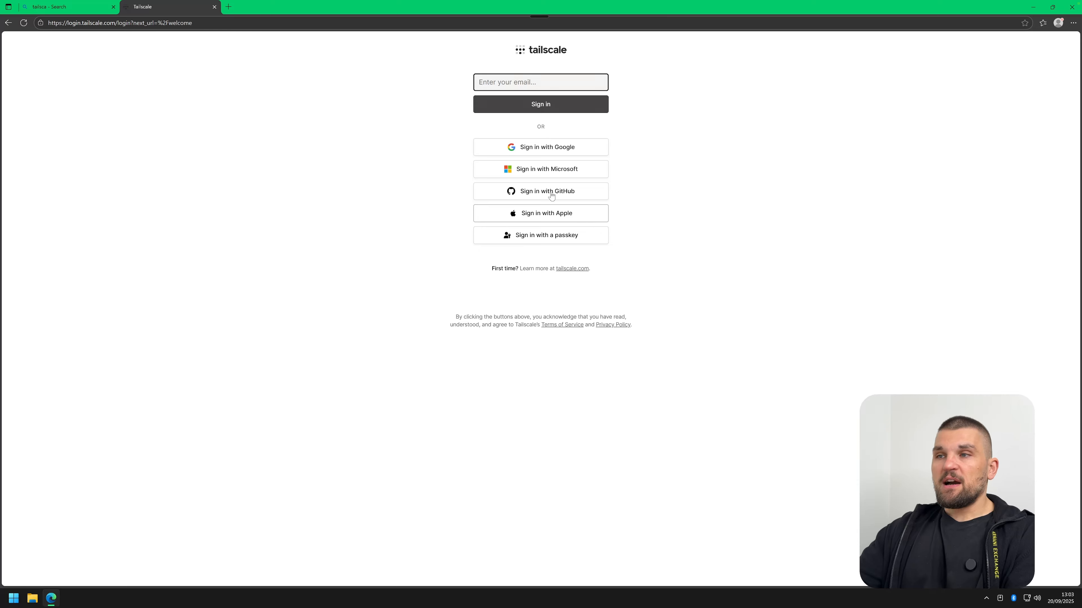
click(535, 213)
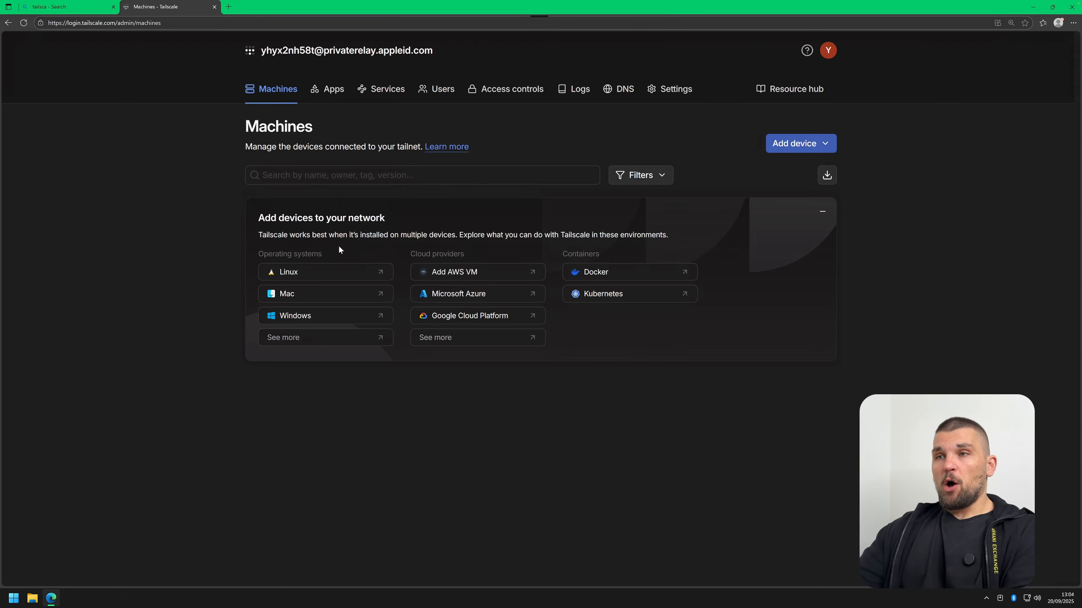
key(ctrl+plus)
key(ctrl+plus)
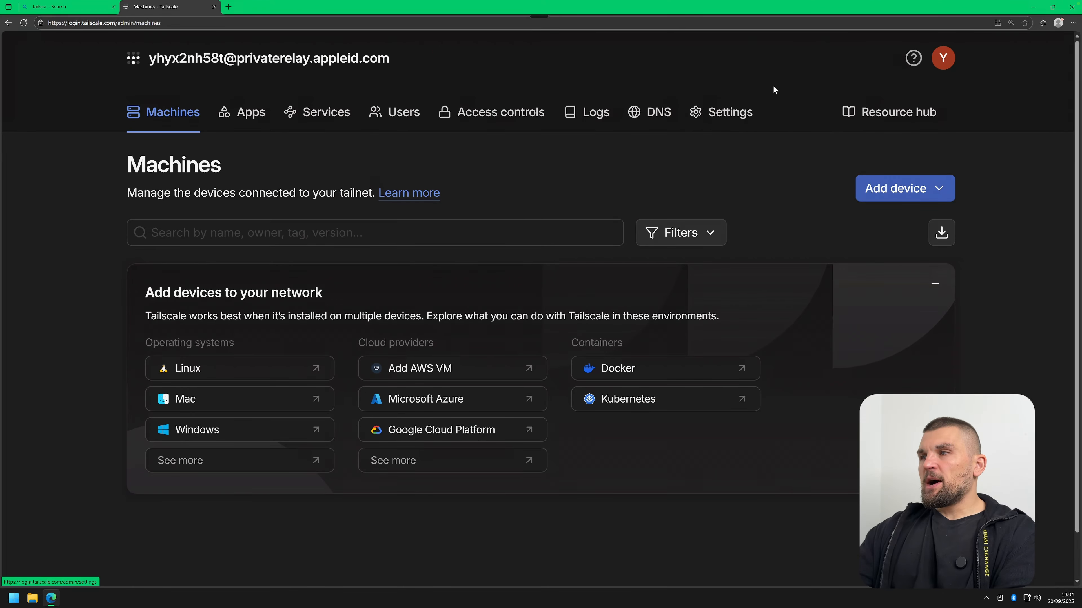
click(738, 109)
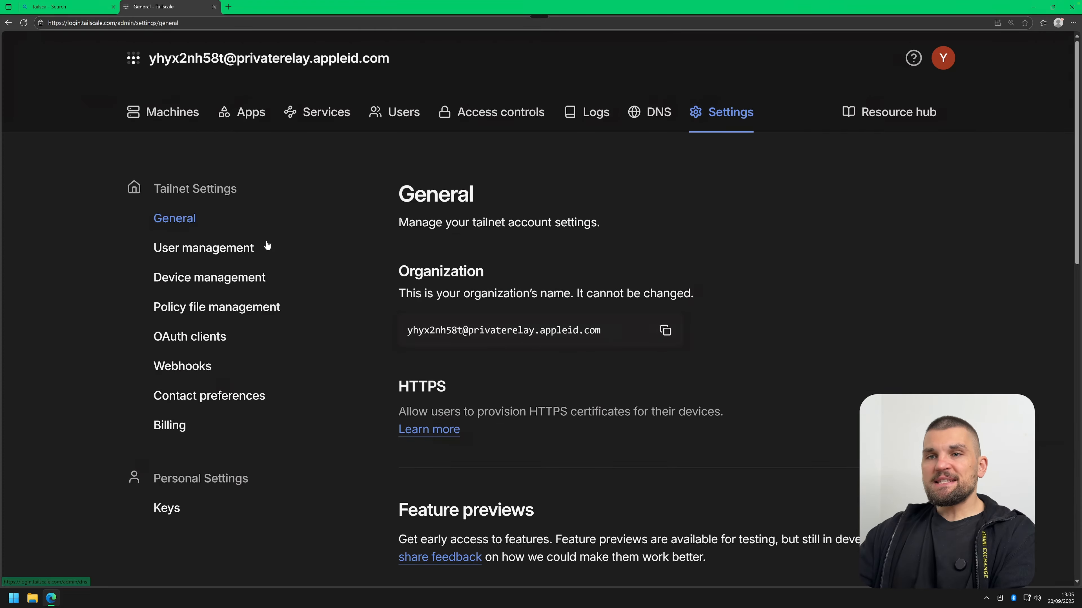
Confirm Manually approve new users is on under User management, then view Device management.
click(316, 245)
scroll(518, 195, down, 3)
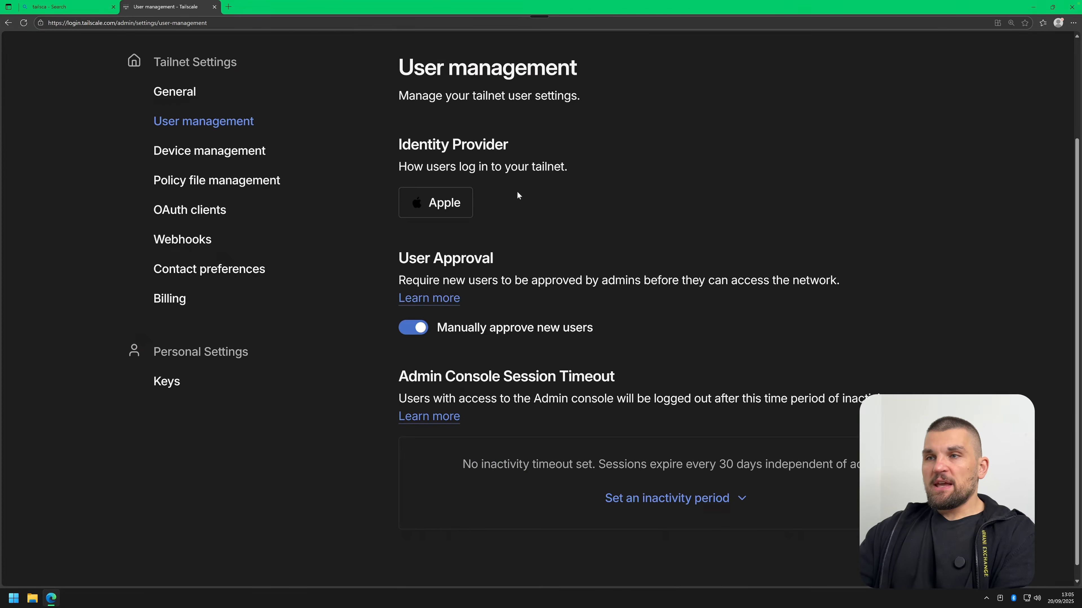
triple_click(431, 259)
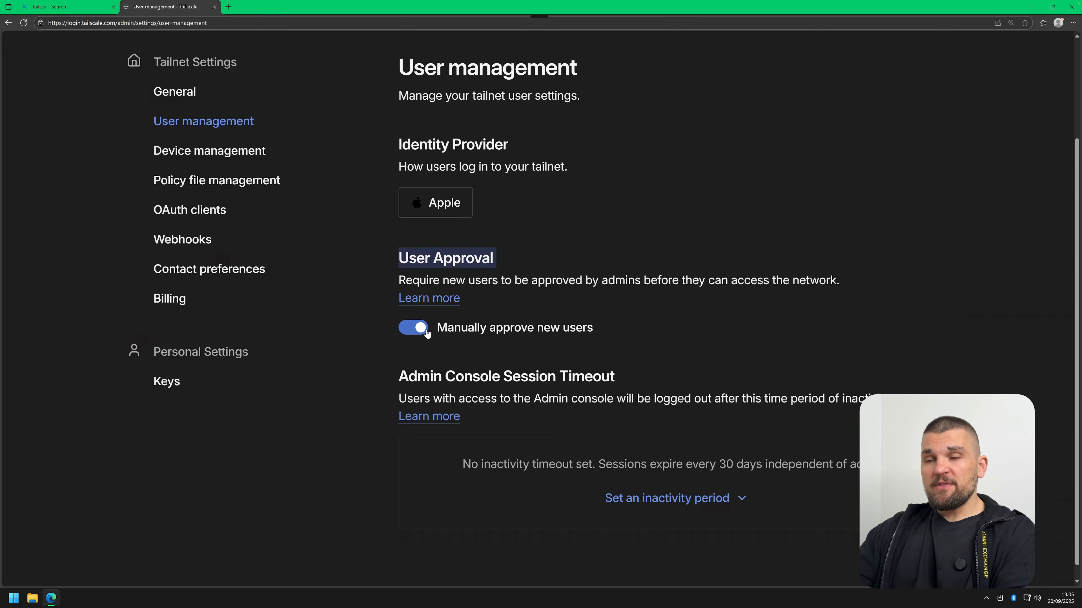
click(578, 264)
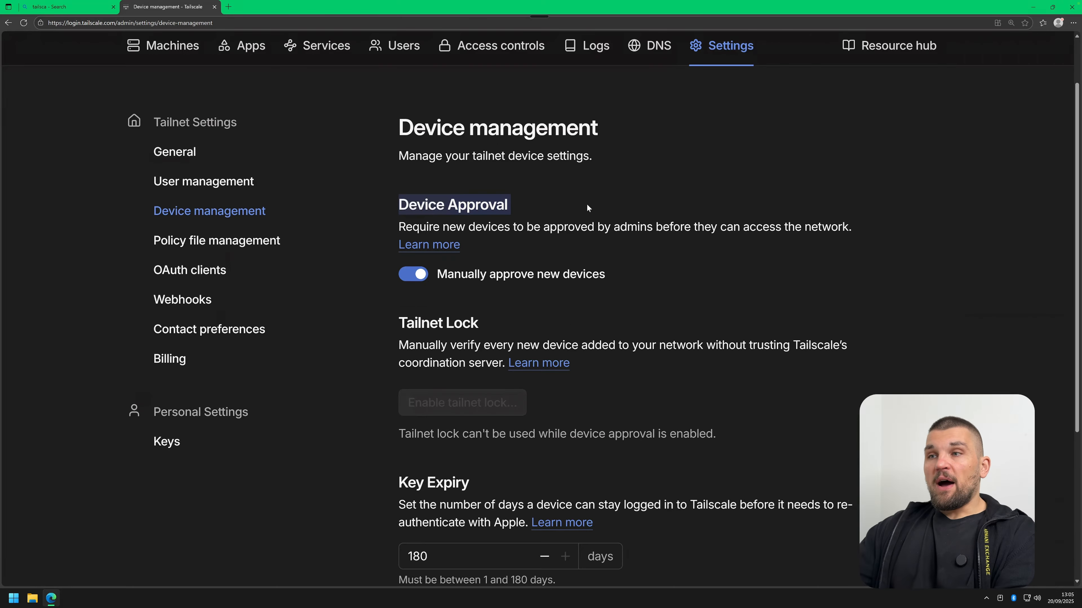
click(587, 204)
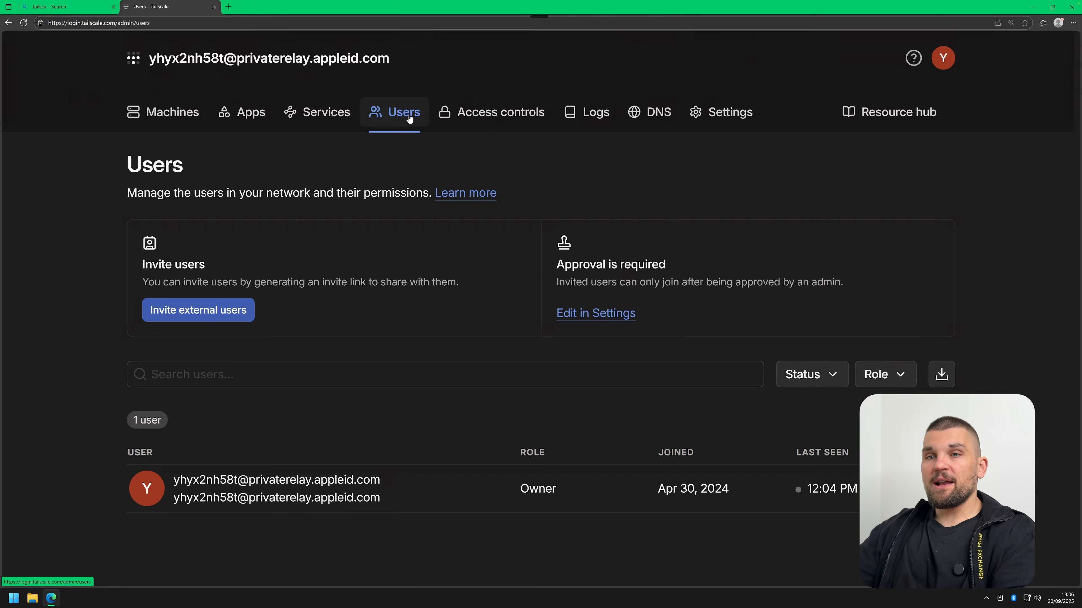
click(213, 312)
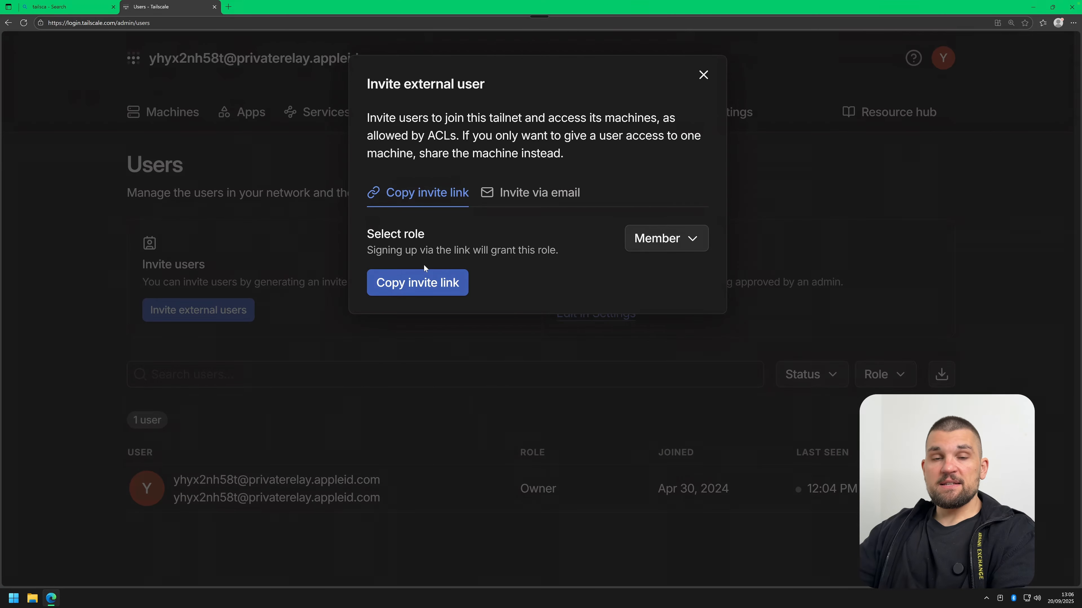
click(651, 239)
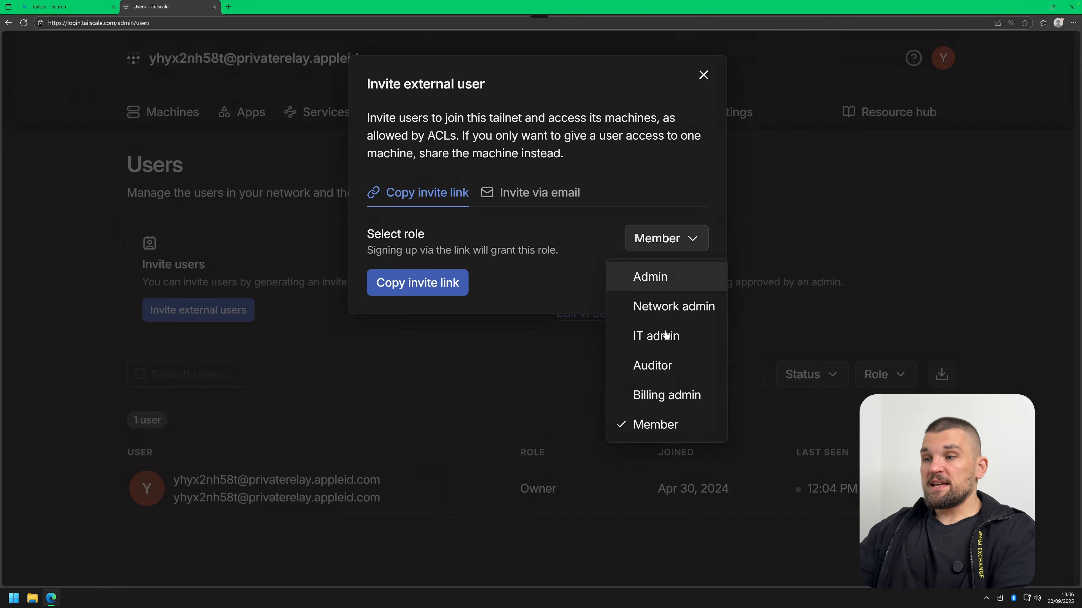
click(537, 223)
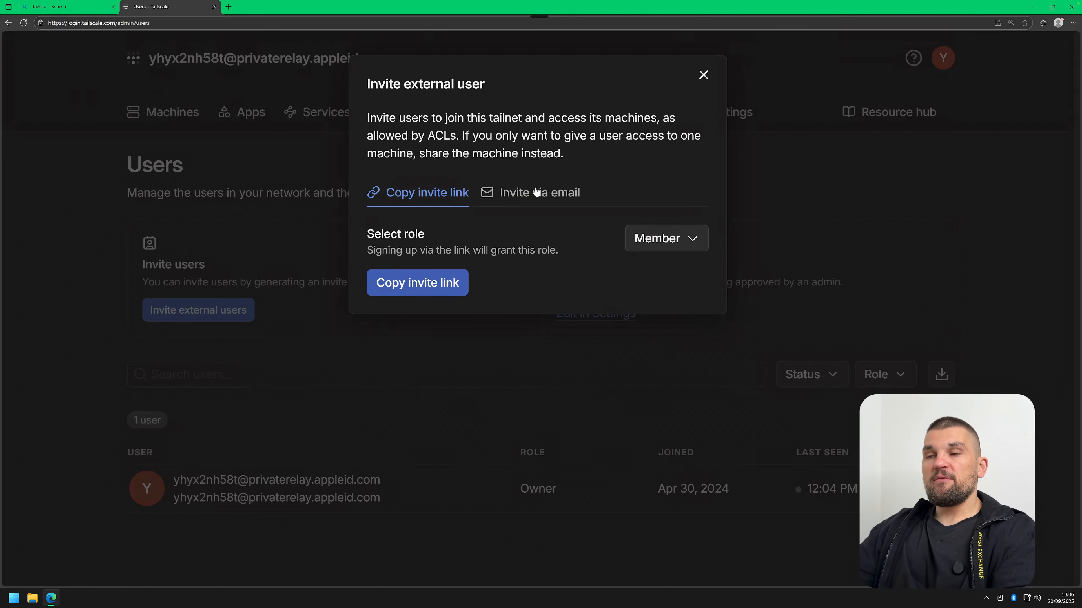
click(538, 193)
click(462, 249)
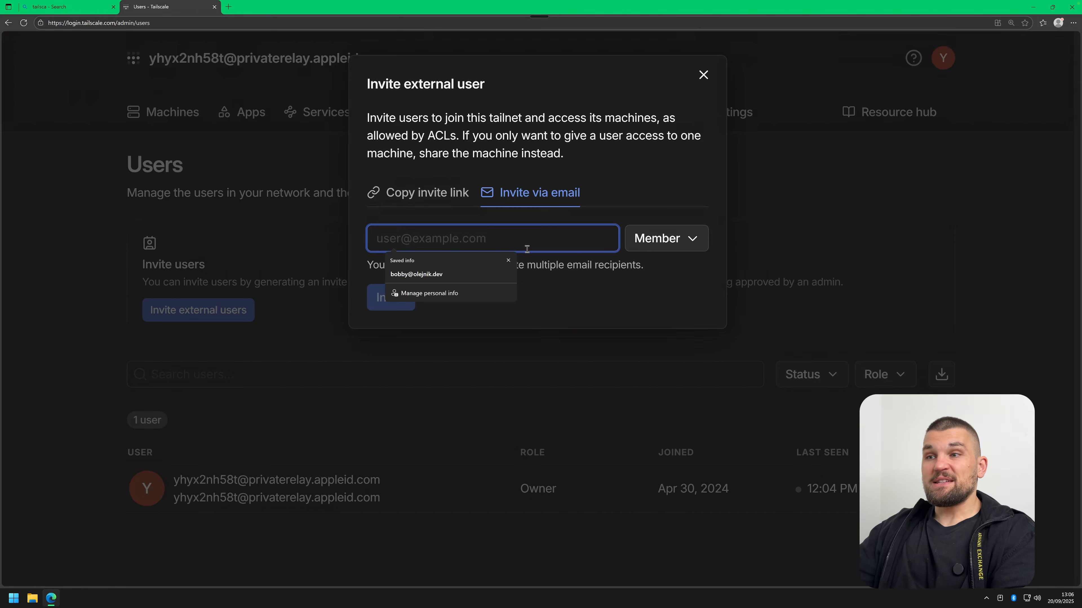
click(597, 194)
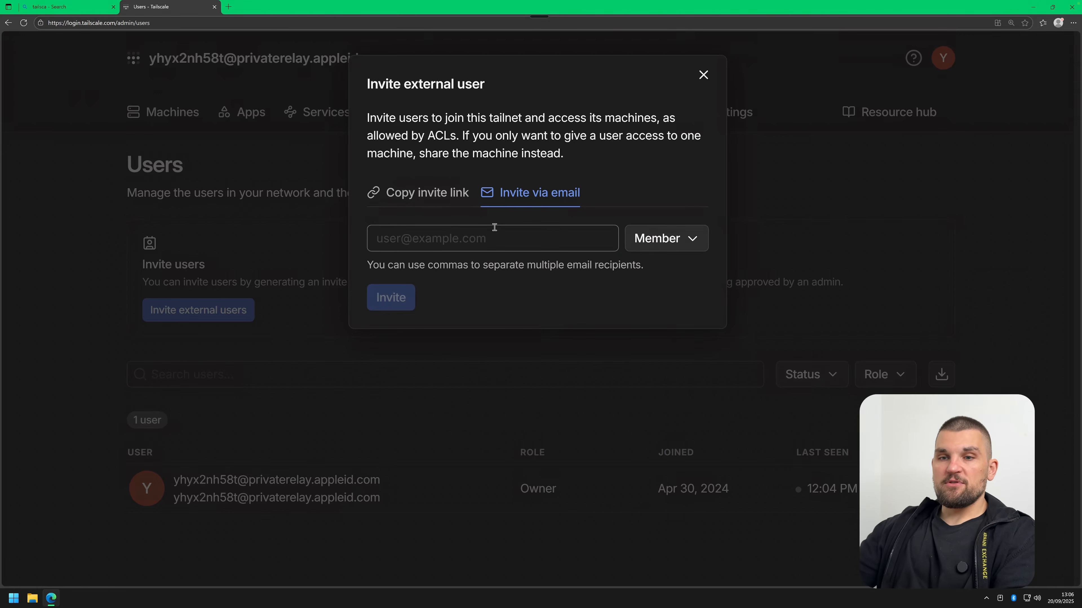
click(371, 482)
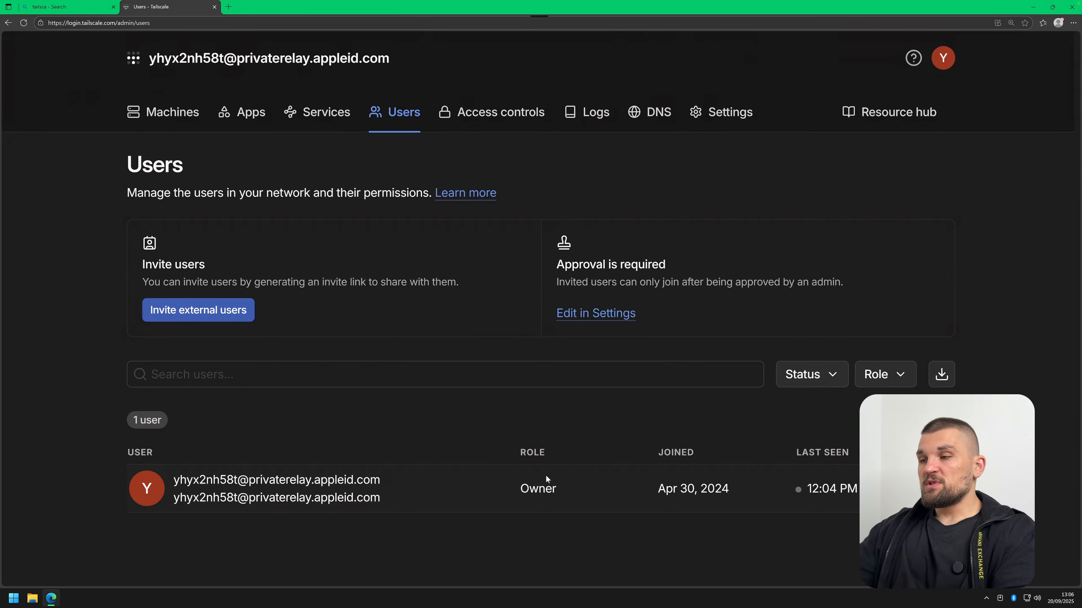
click(940, 489)
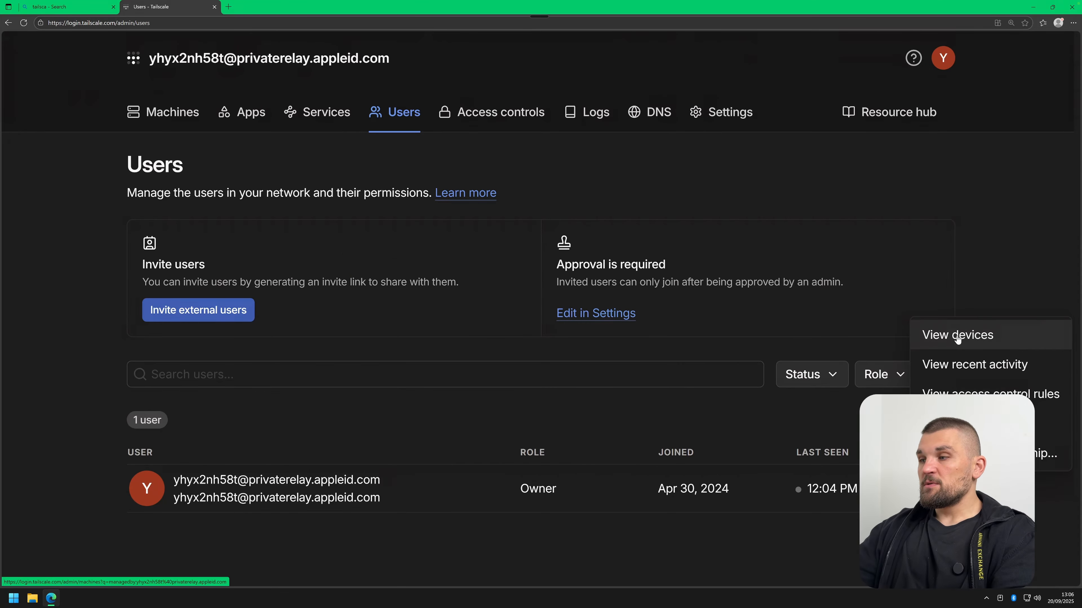
click(957, 337)
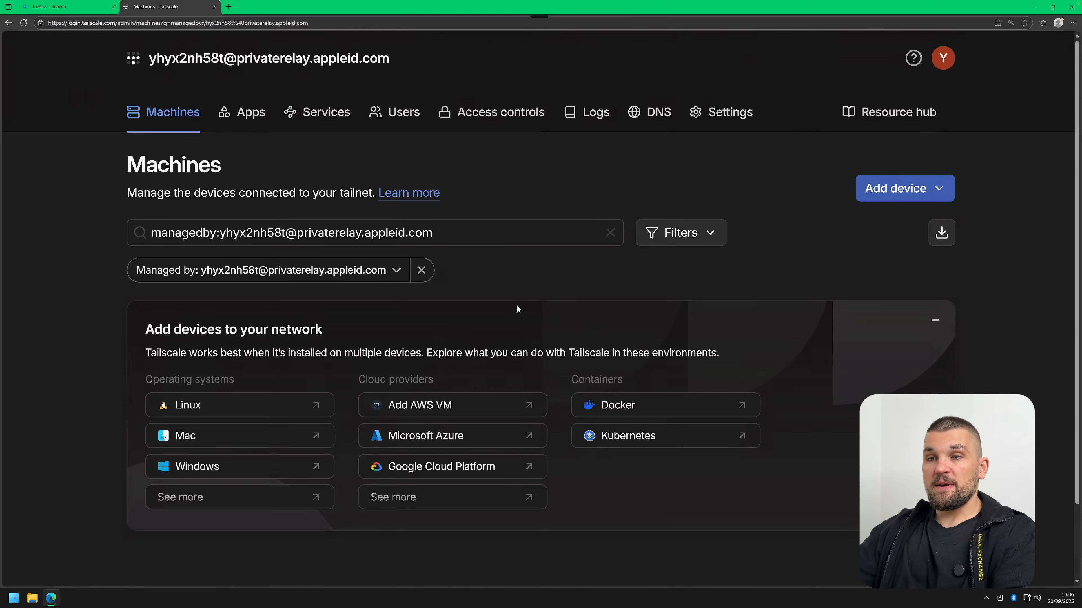
key(alt+Left)
click(940, 489)
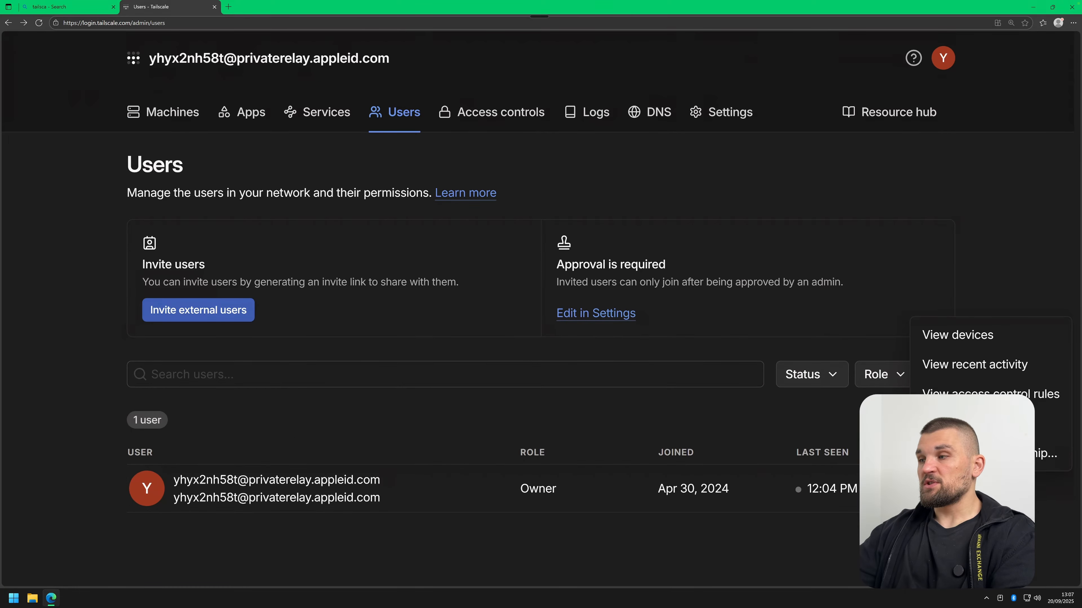
click(625, 413)
Check the DNS Nameservers settings, then return to the still-empty Machines page.
click(650, 112)
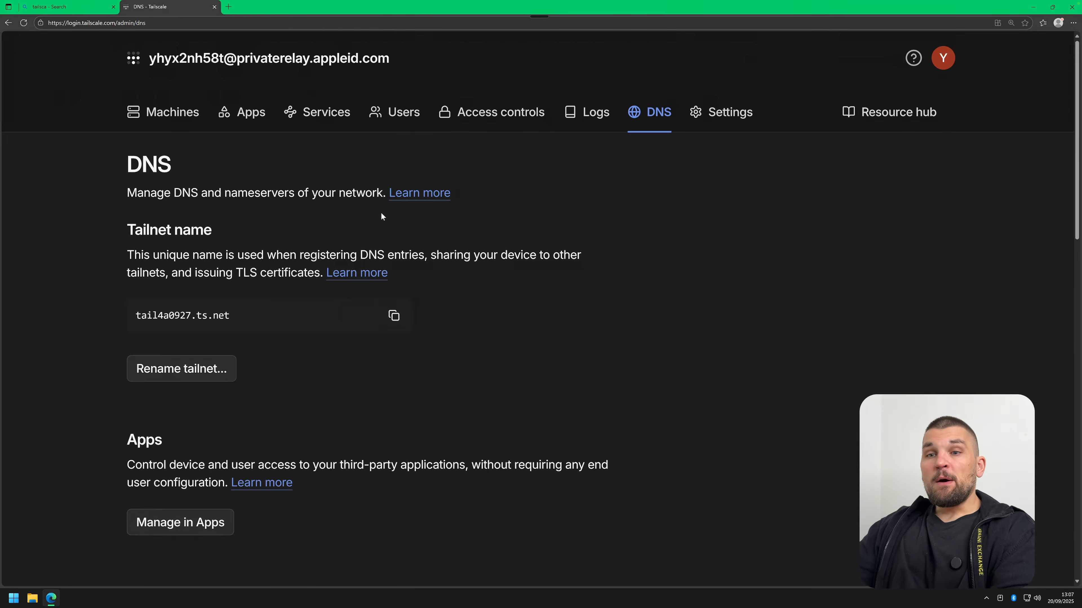
scroll(377, 211, down, 10)
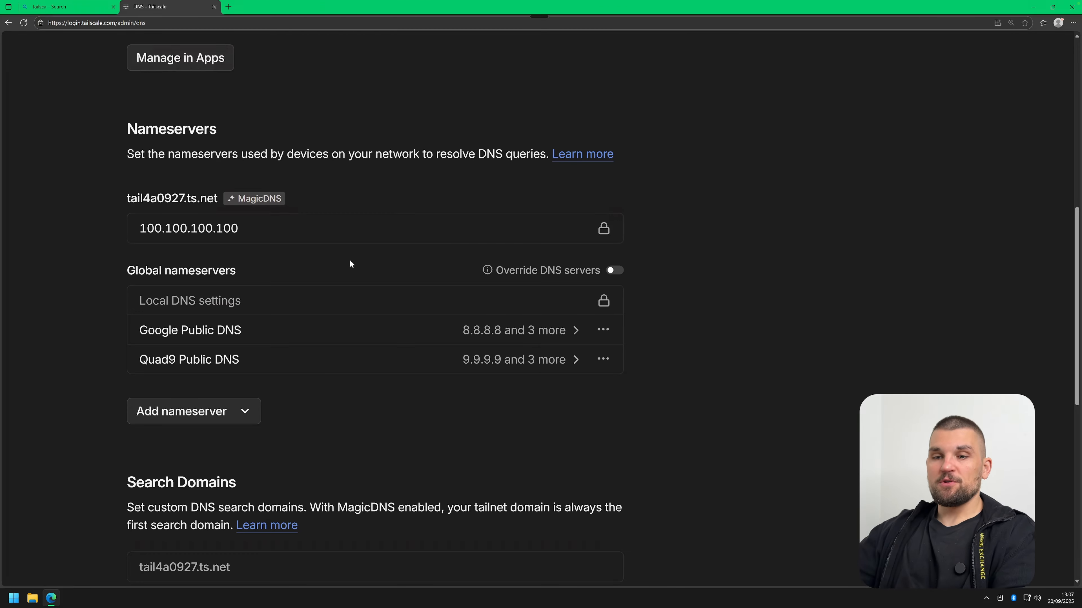
scroll(350, 263, up, 10)
click(182, 111)
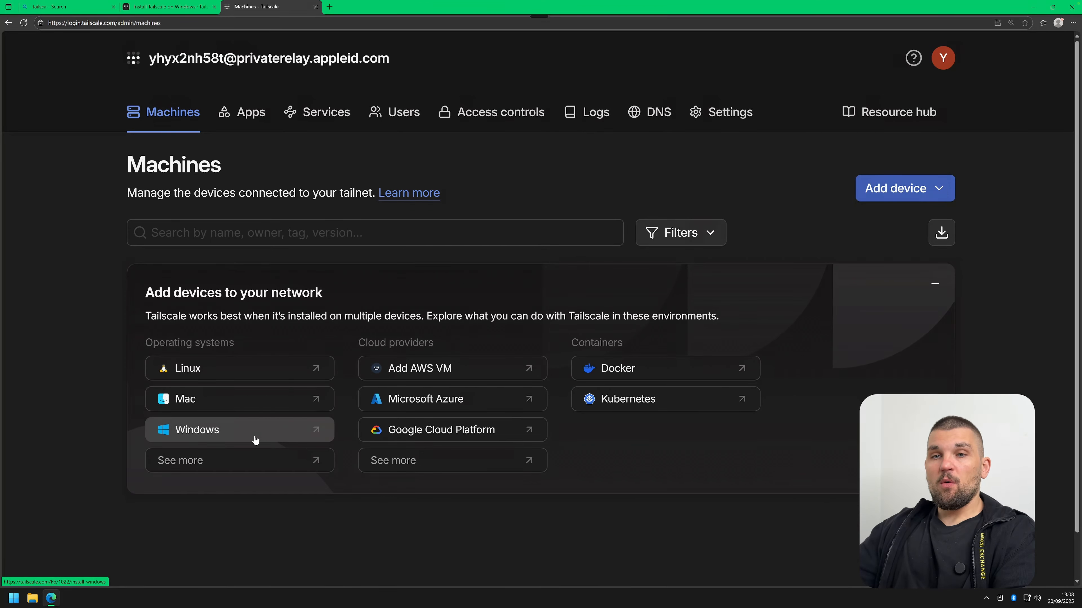
Download tailscale-setup from the Windows install docs and install the Tailscale client.
click(201, 7)
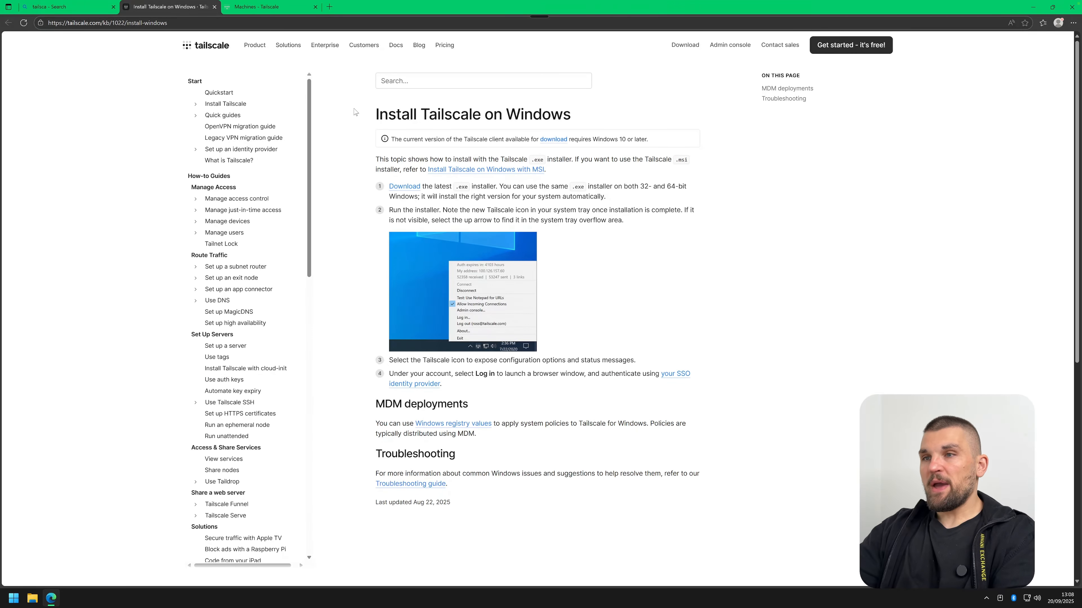
key(ctrl+plus)
key(ctrl+plus)
click(473, 204)
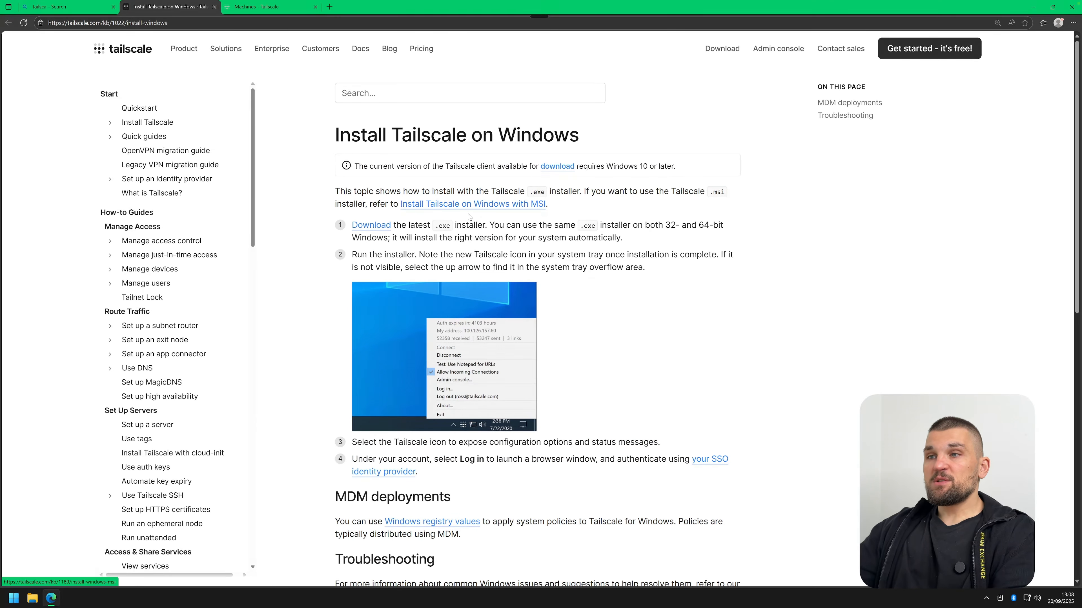
click(547, 206)
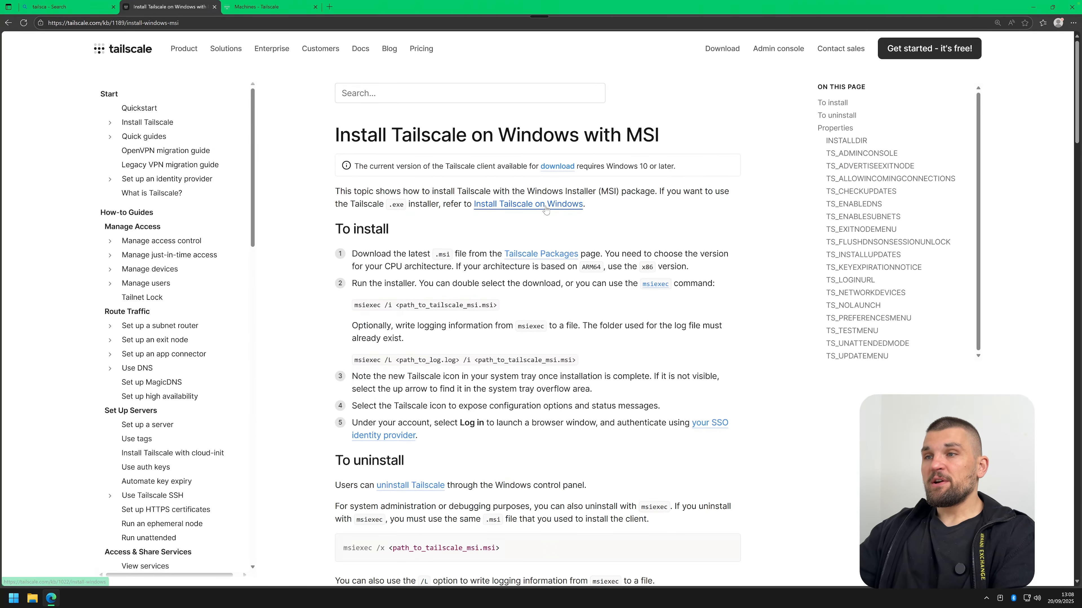
click(534, 373)
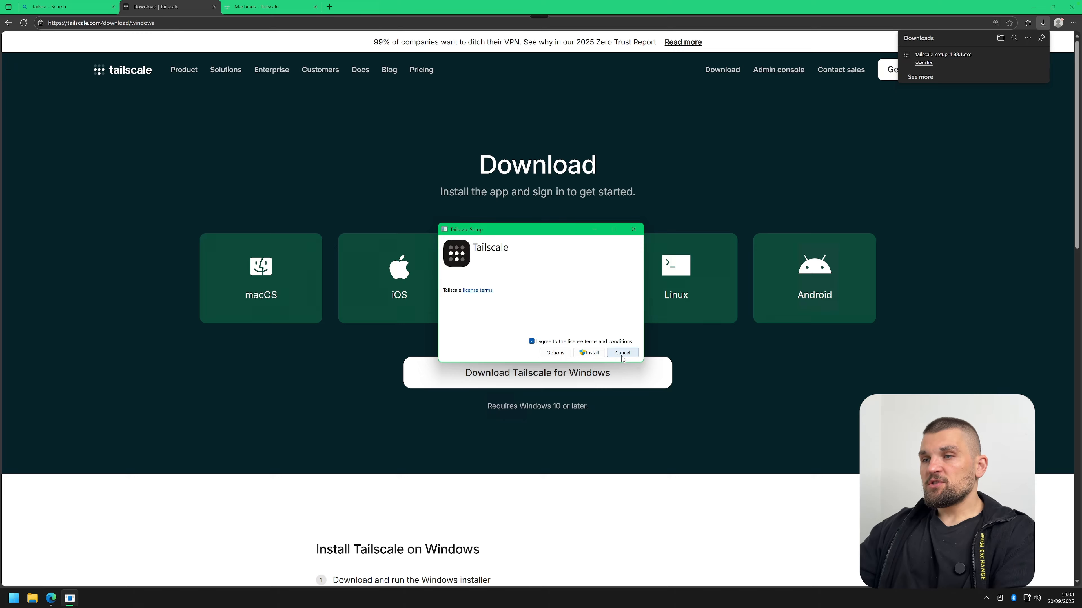
click(622, 355)
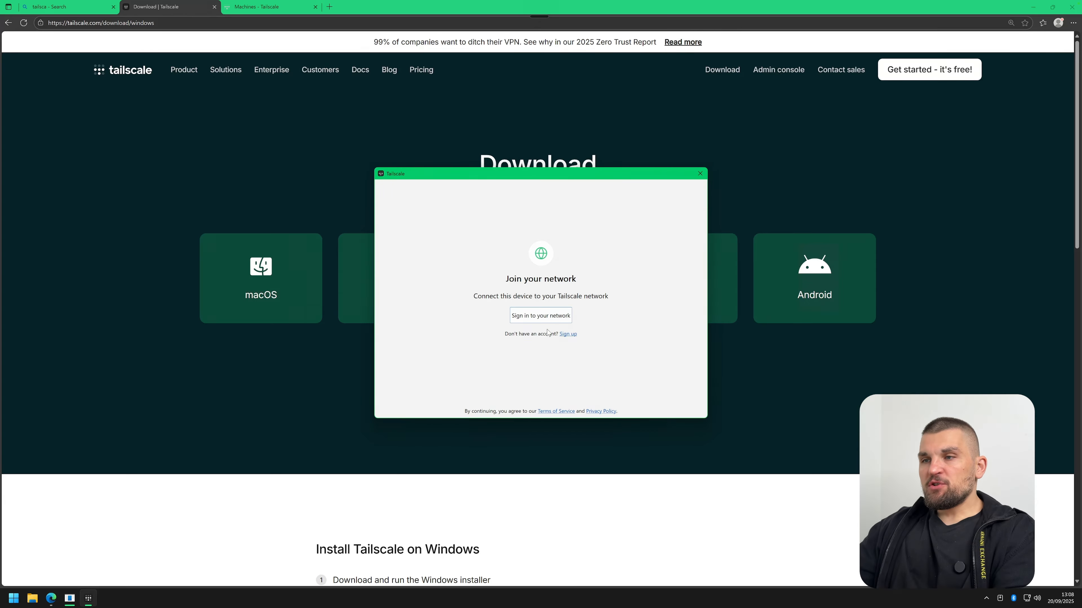
Sign in and connect the BLACKVIEW device to the tailnet, then view it in the admin console.
click(546, 317)
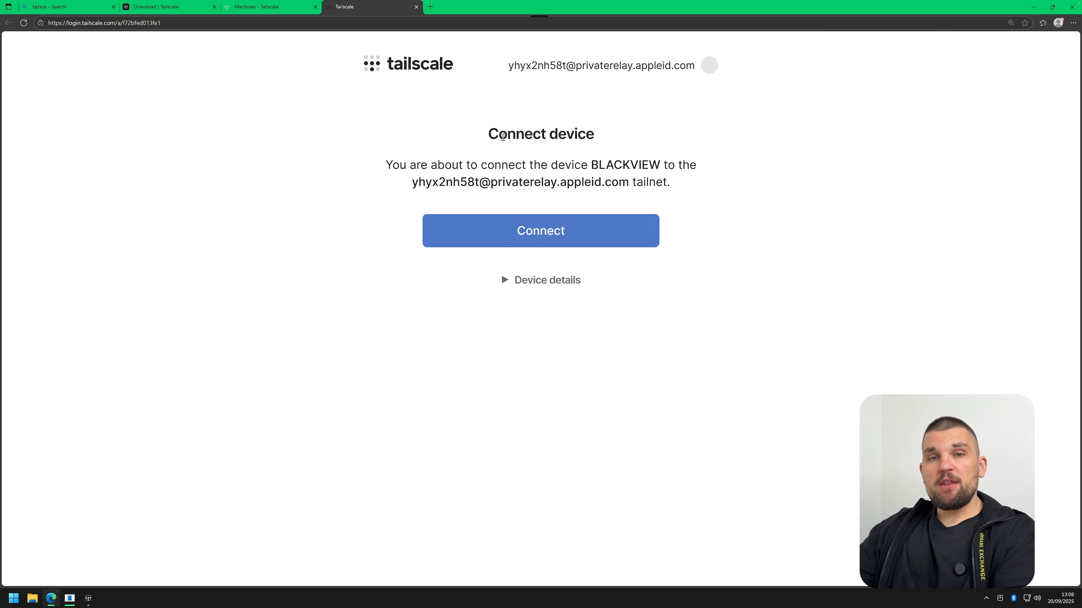
click(548, 233)
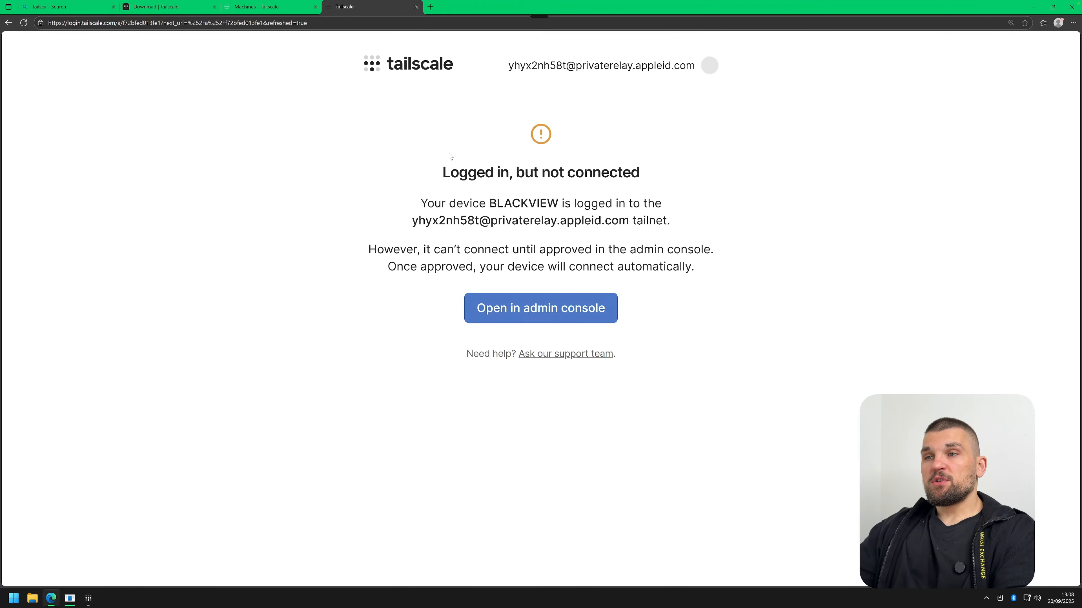
triple_click(447, 169)
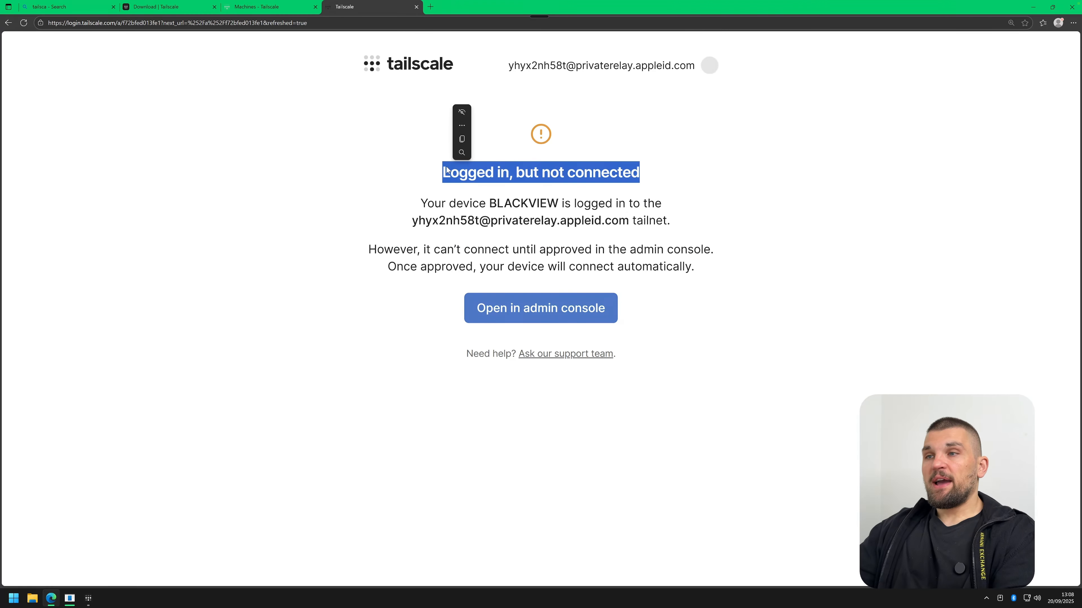
triple_click(505, 178)
click(512, 313)
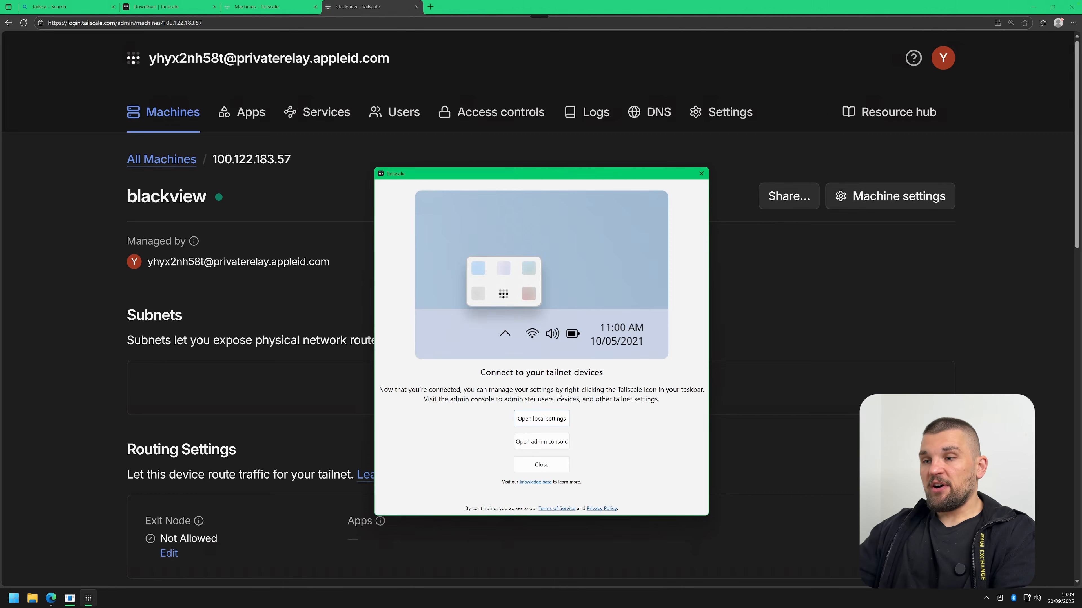
click(550, 419)
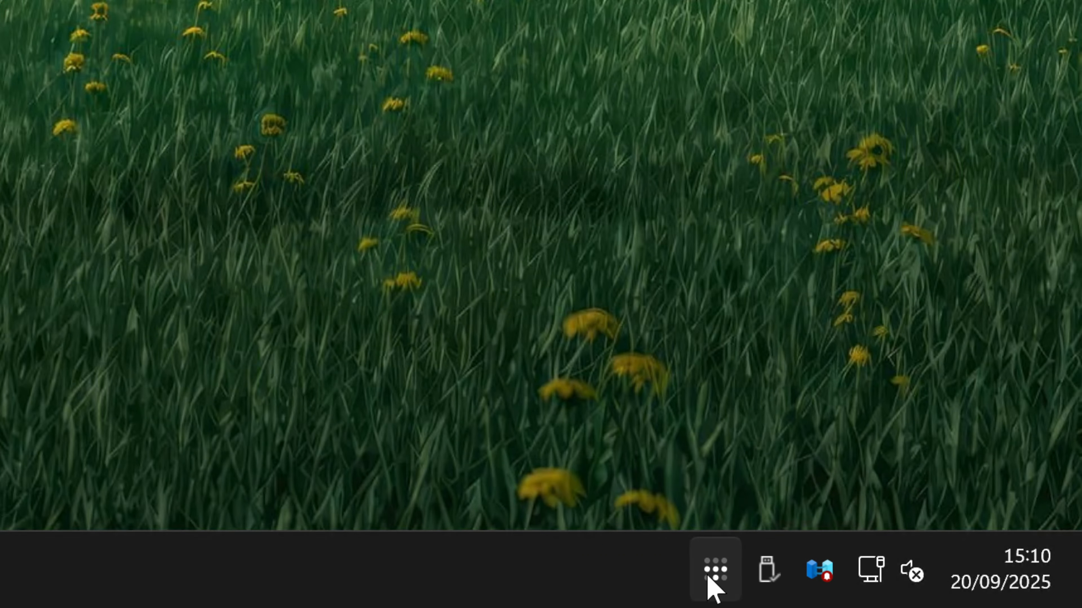
Show the Tailscale tray menu's Preferences submenu, where Run unattended is still unticked.
mouse_move(704, 569)
mouse_down()
mouse_move(751, 567)
mouse_move(703, 566)
mouse_up()
click(704, 570)
click(416, 459)
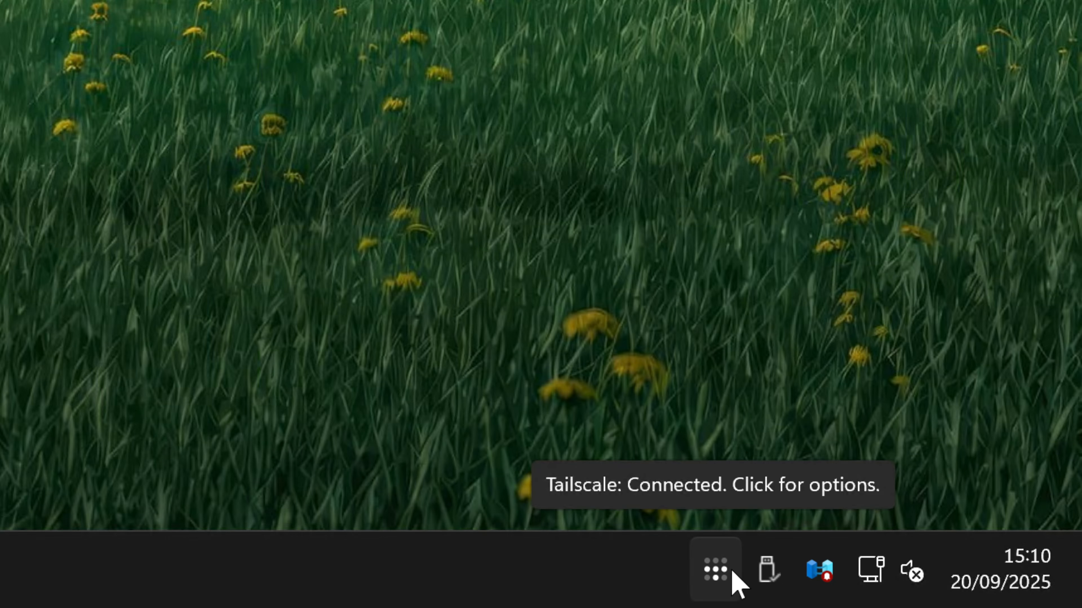
click(720, 571)
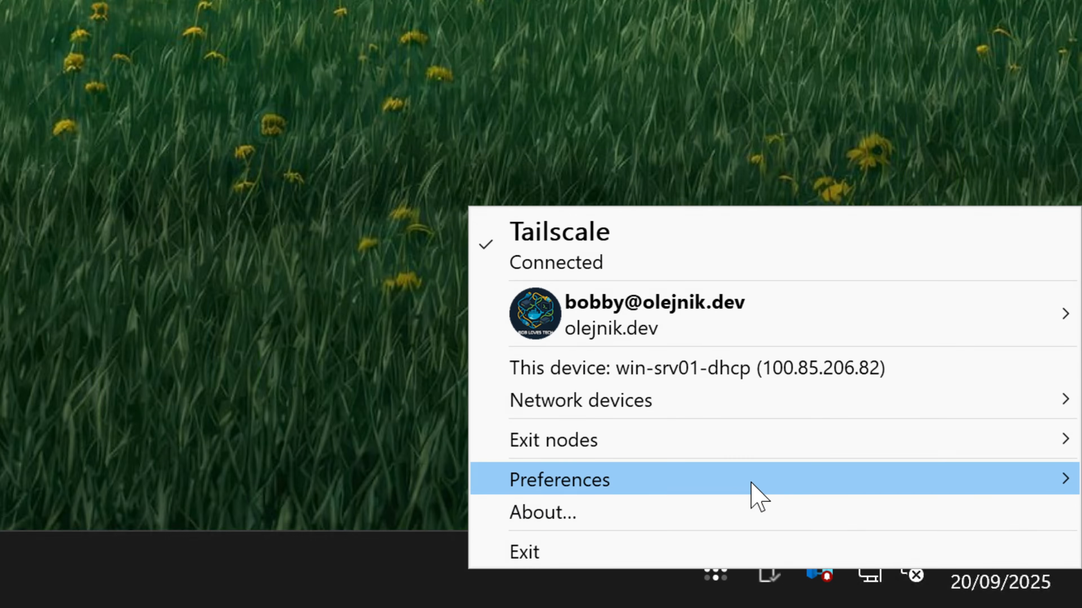
mouse_move(728, 490)
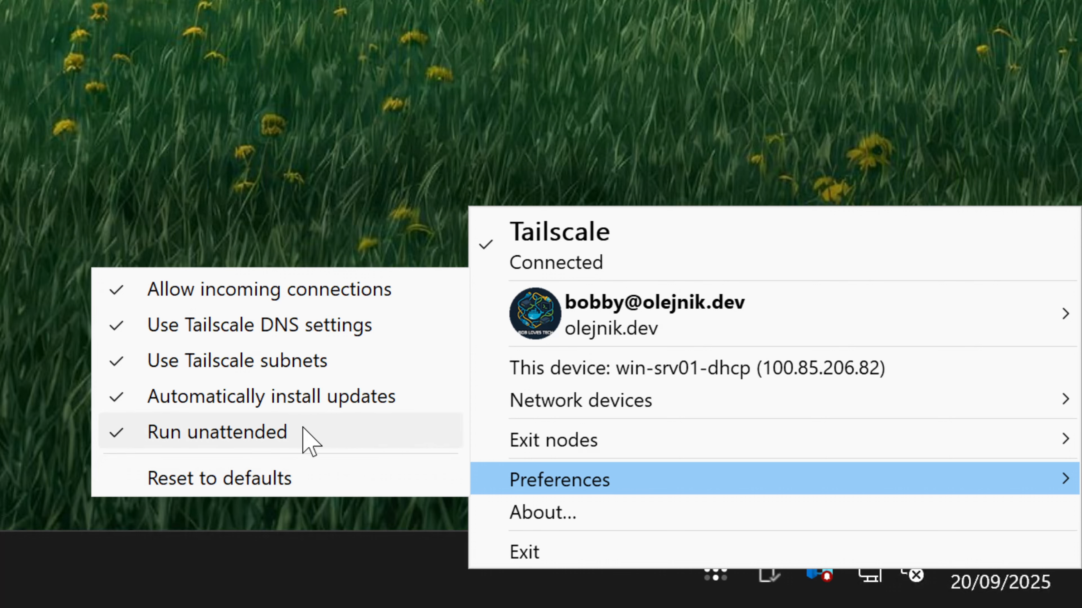
click(279, 432)
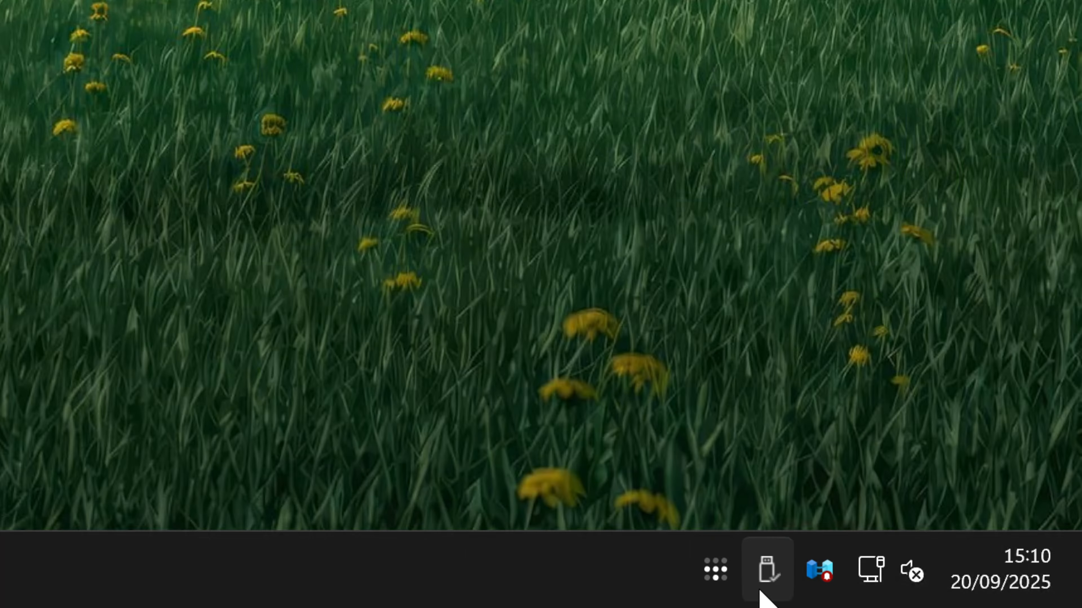
click(716, 576)
Turn on Run unattended in Preferences and confirm Unattended Mode with Yes.
mouse_move(515, 503)
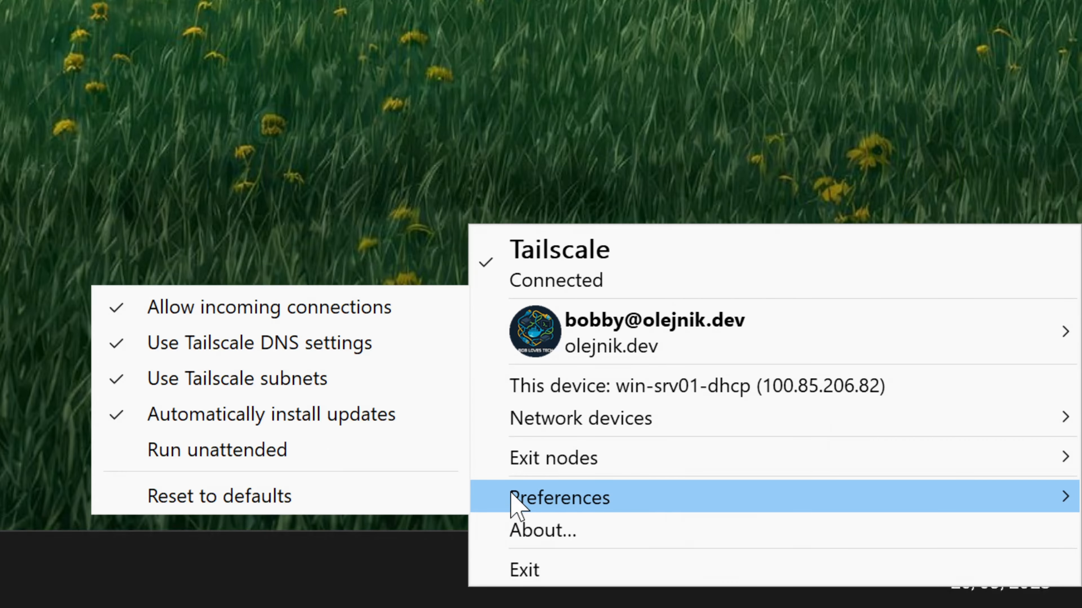
click(310, 450)
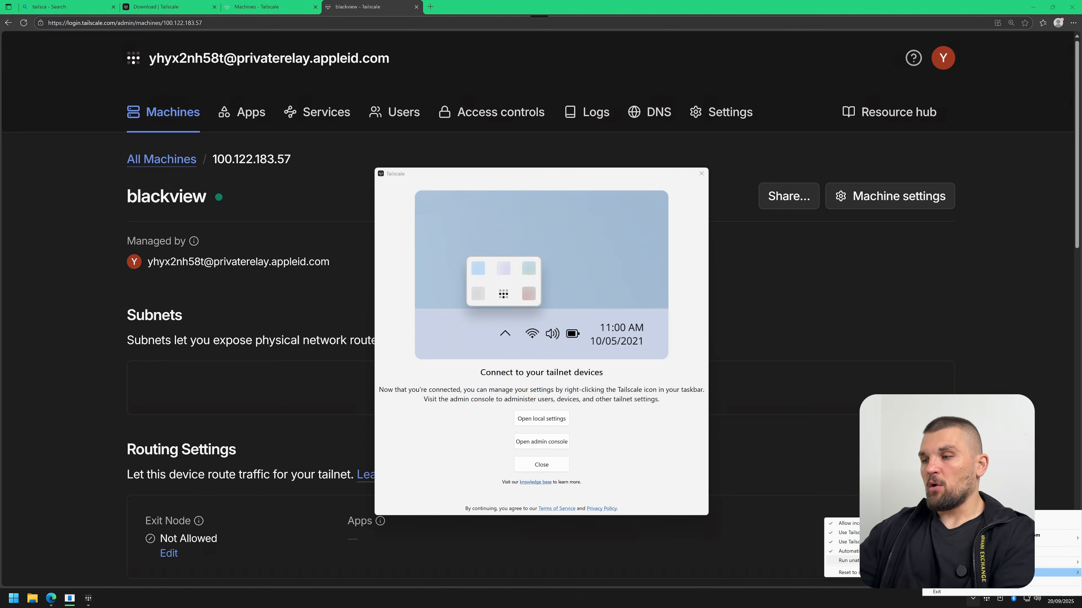
click(848, 560)
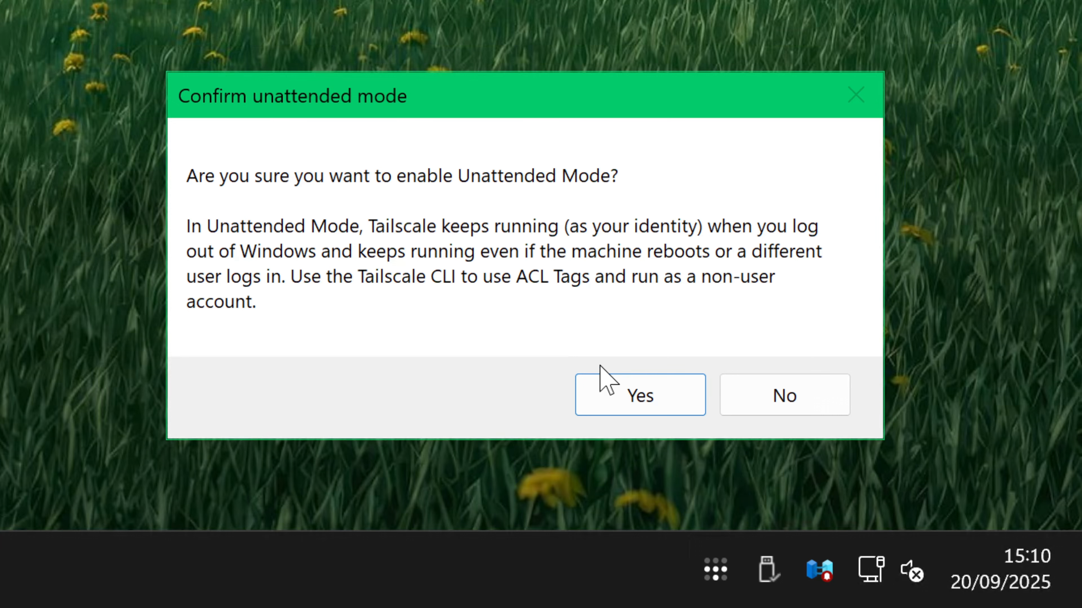
click(622, 392)
Make this Windows PC run as a Tailscale exit node, confirming the prompt with Yes.
click(715, 569)
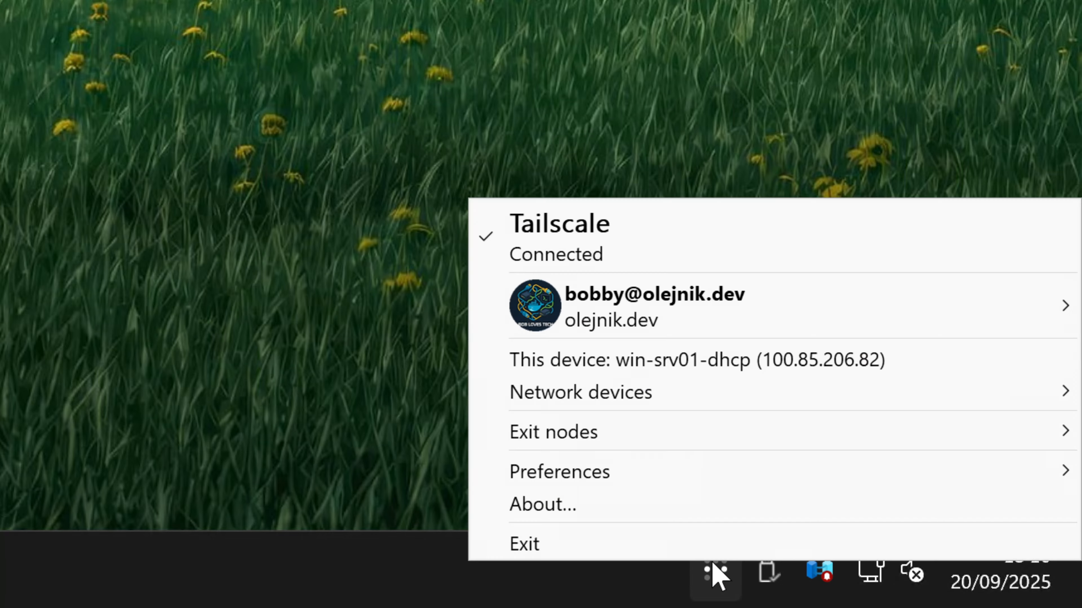
mouse_move(660, 458)
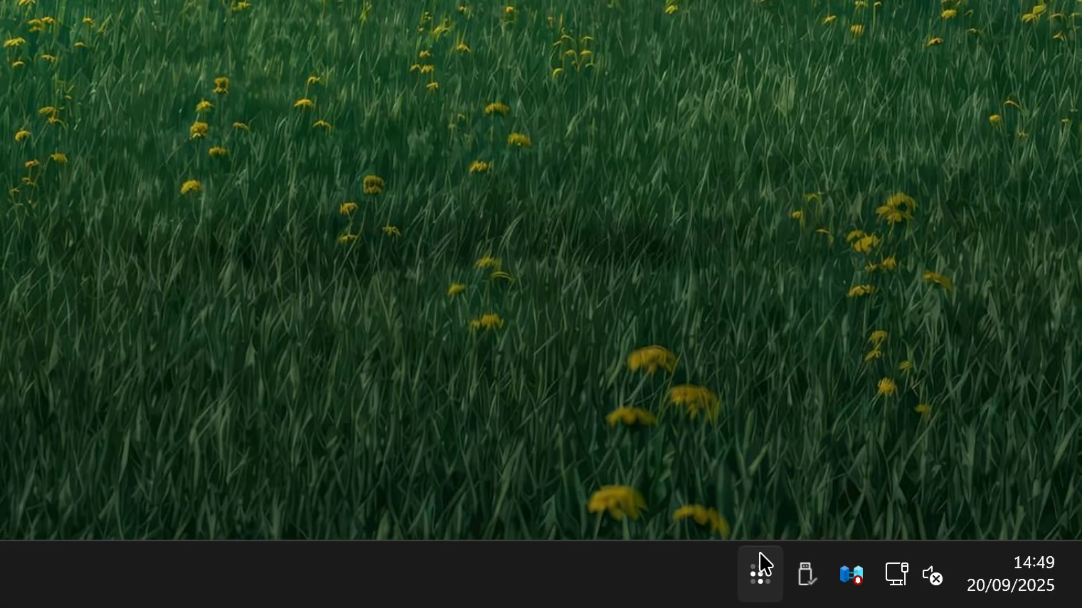
click(769, 580)
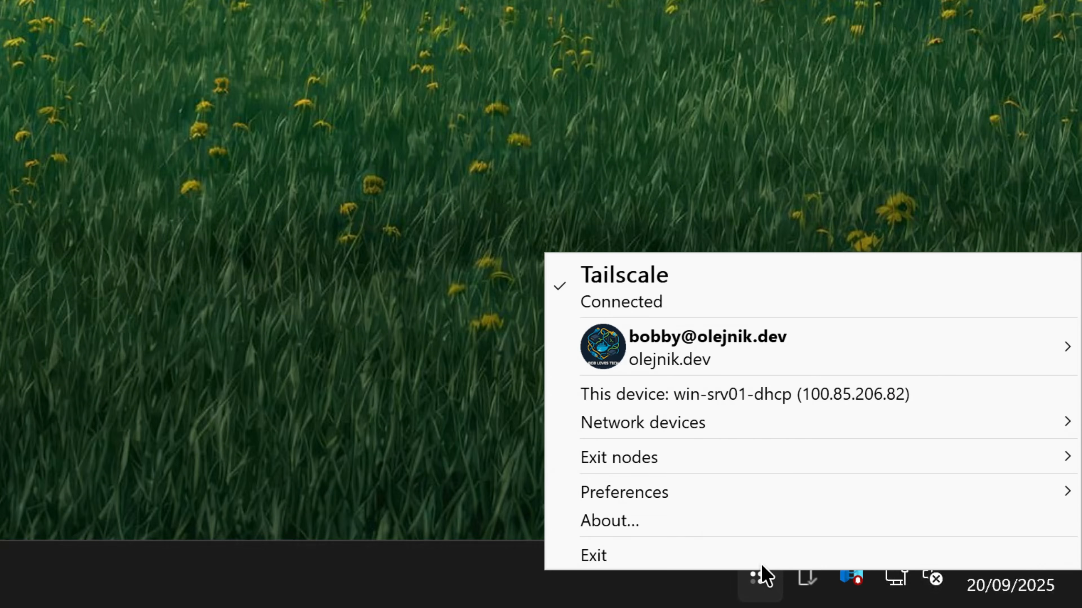
mouse_move(728, 468)
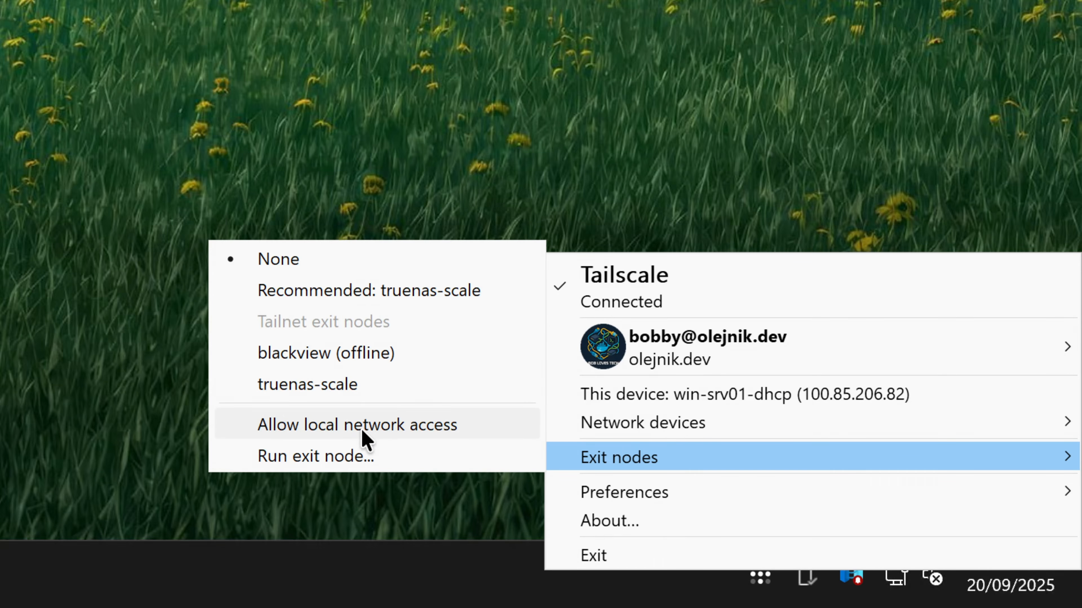
click(344, 464)
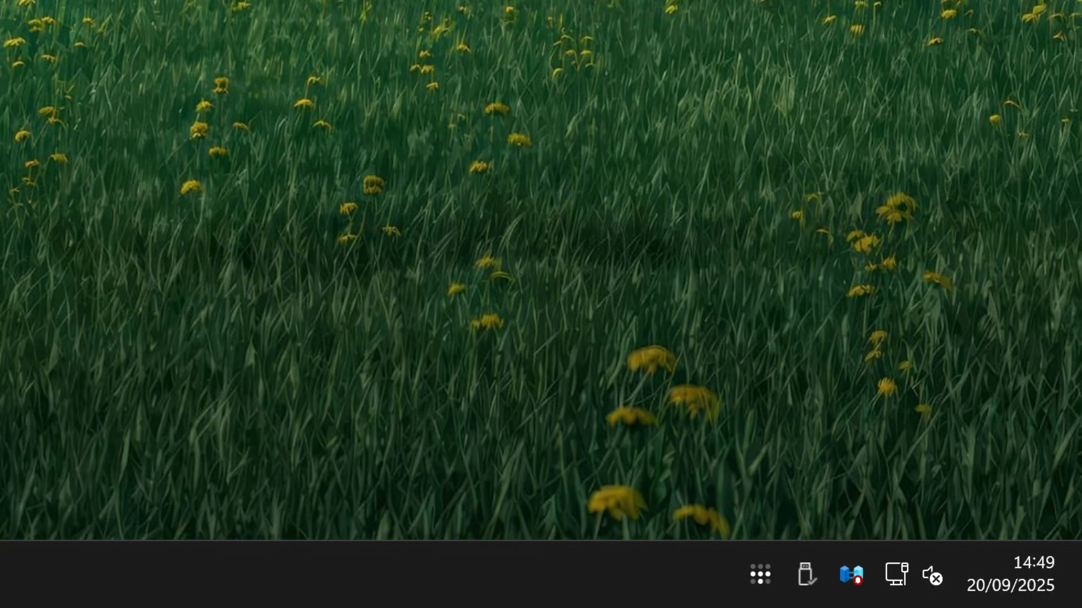
mouse_move(563, 0)
mouse_down()
mouse_move(582, 74)
mouse_move(633, 122)
mouse_move(500, 142)
mouse_move(516, 145)
mouse_up()
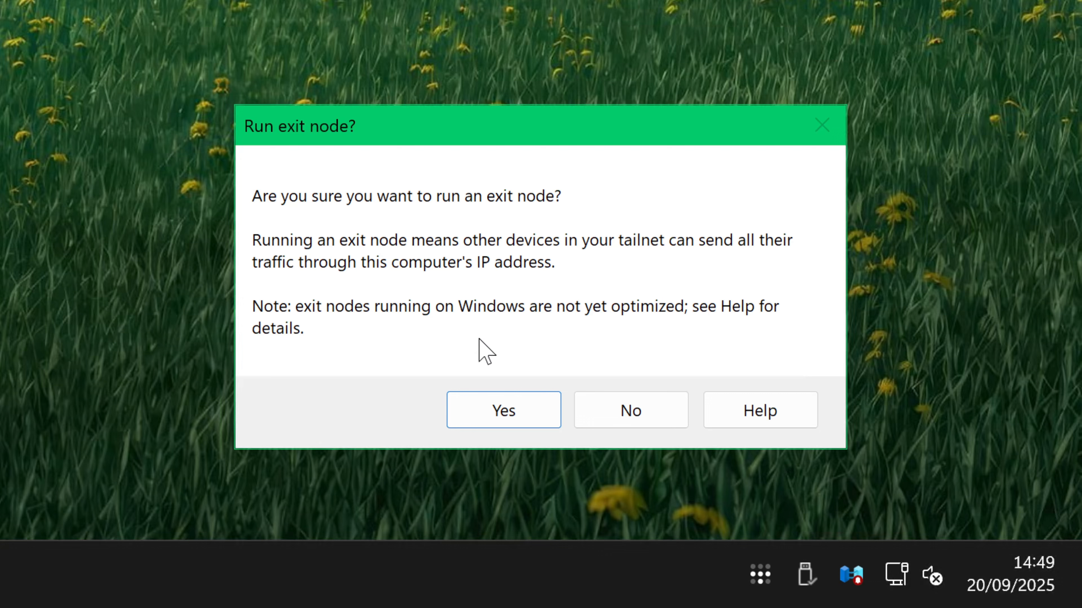
click(504, 409)
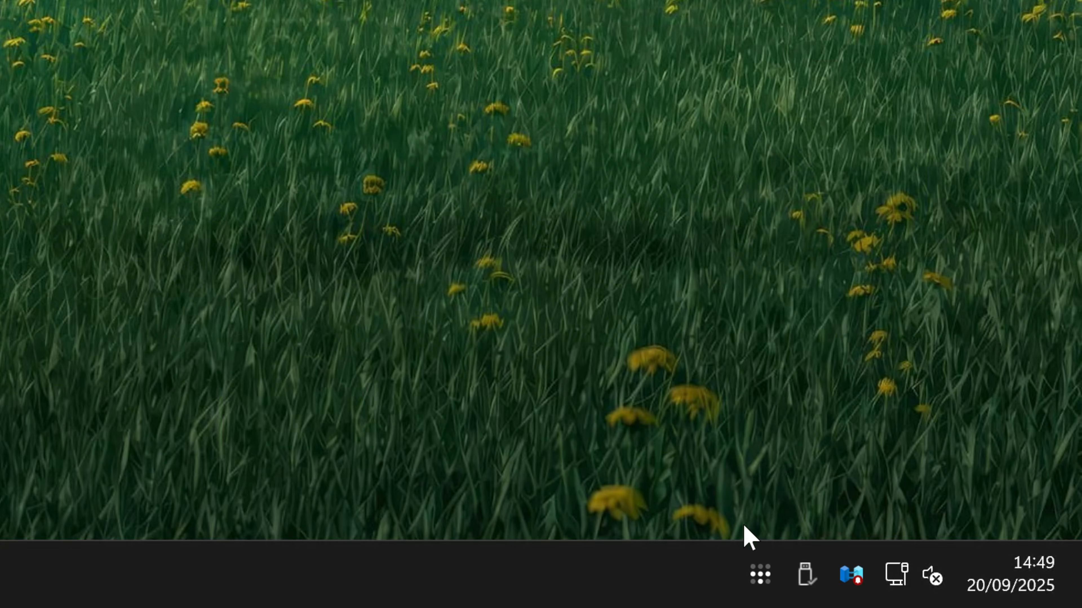
click(760, 573)
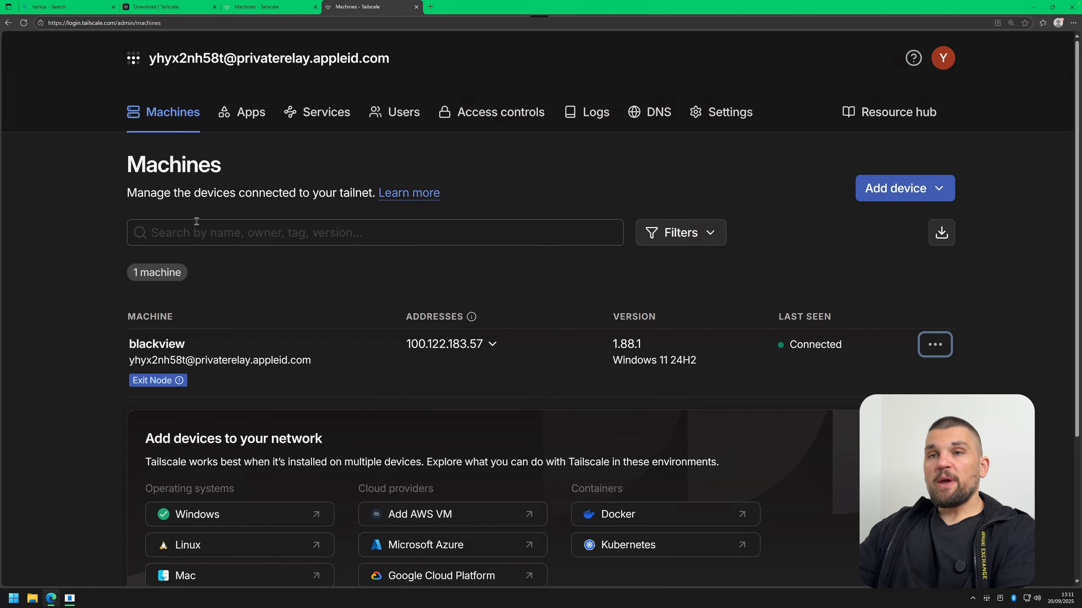
Tick Use as exit node in blackview's route settings and save.
mouse_move(153, 379)
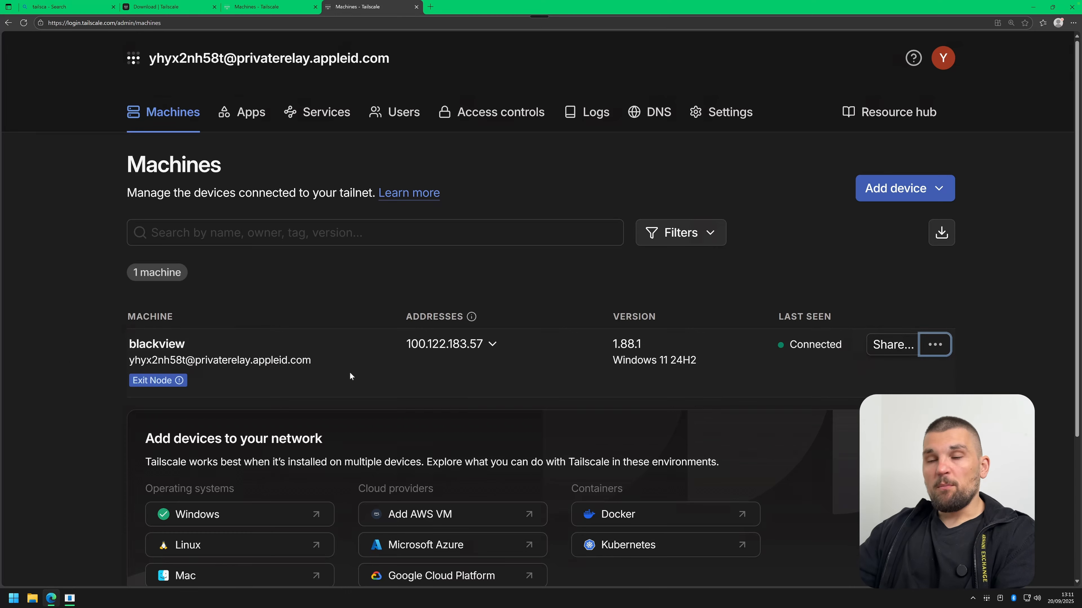
click(942, 344)
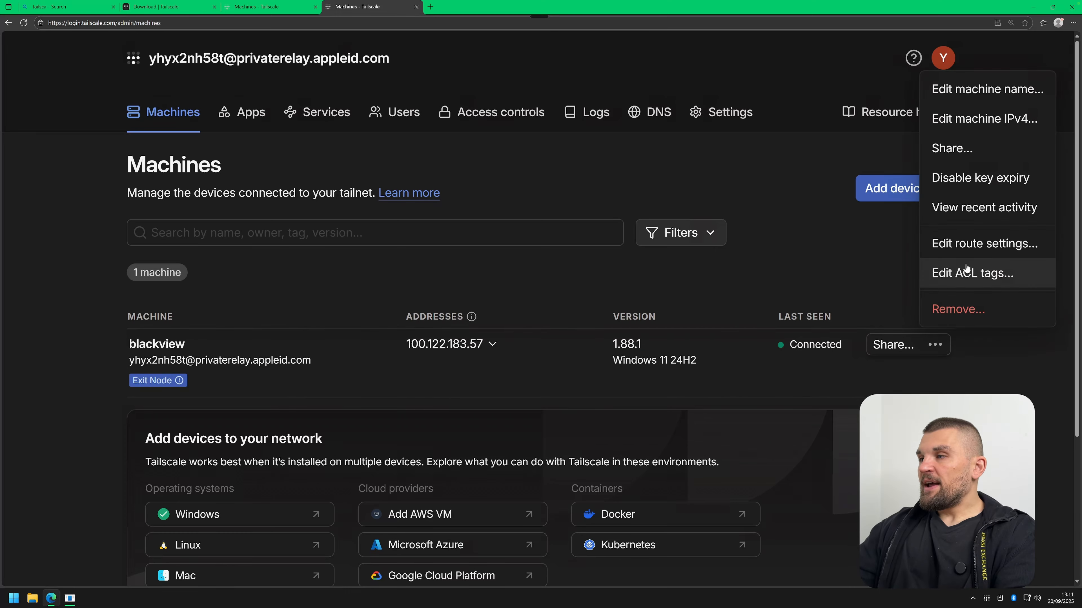
click(958, 244)
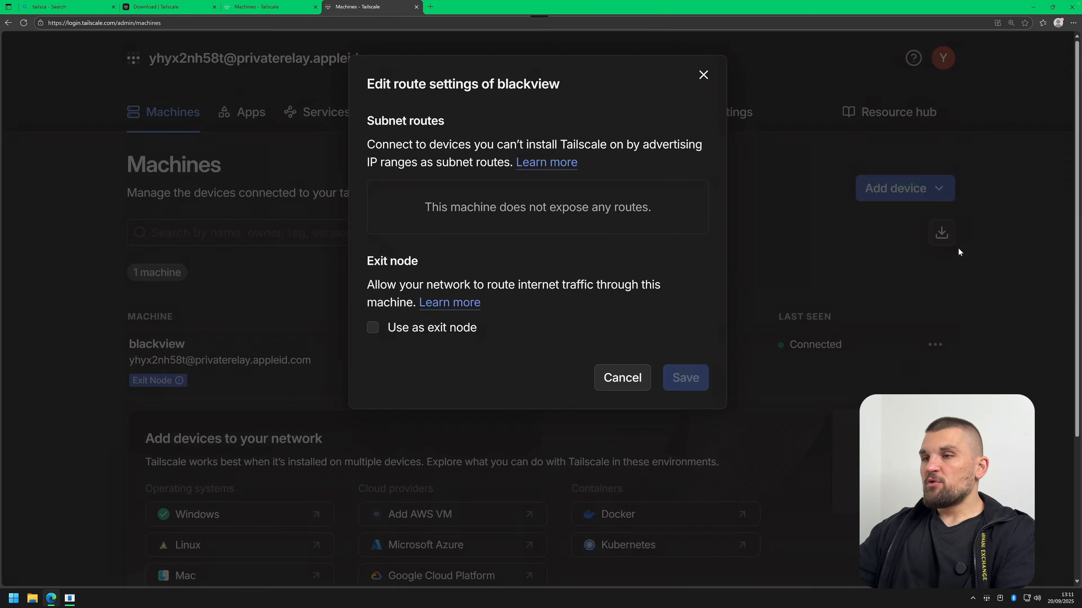
click(462, 327)
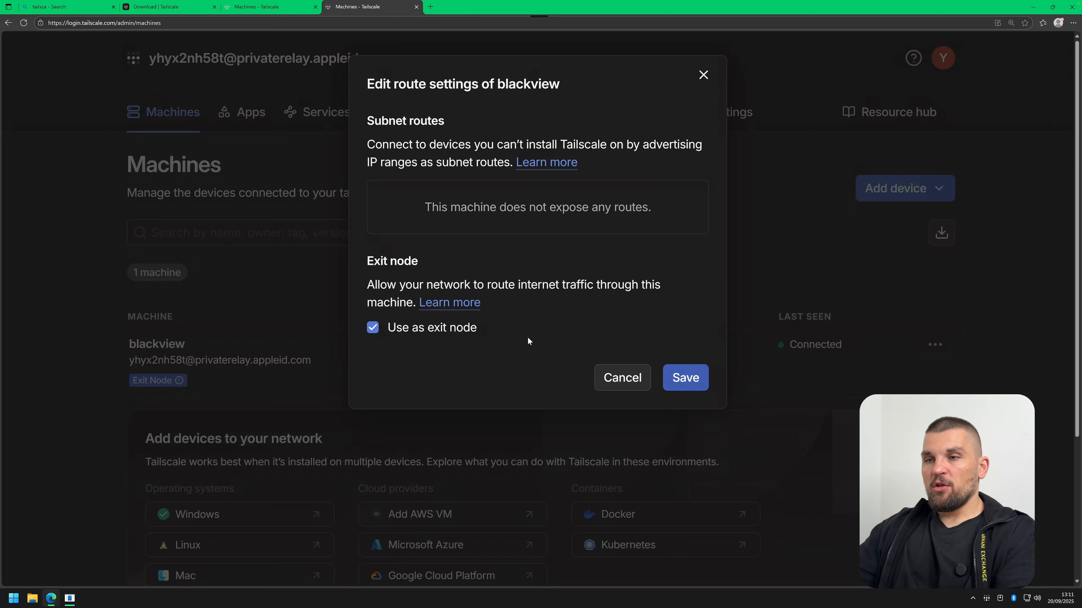
click(693, 385)
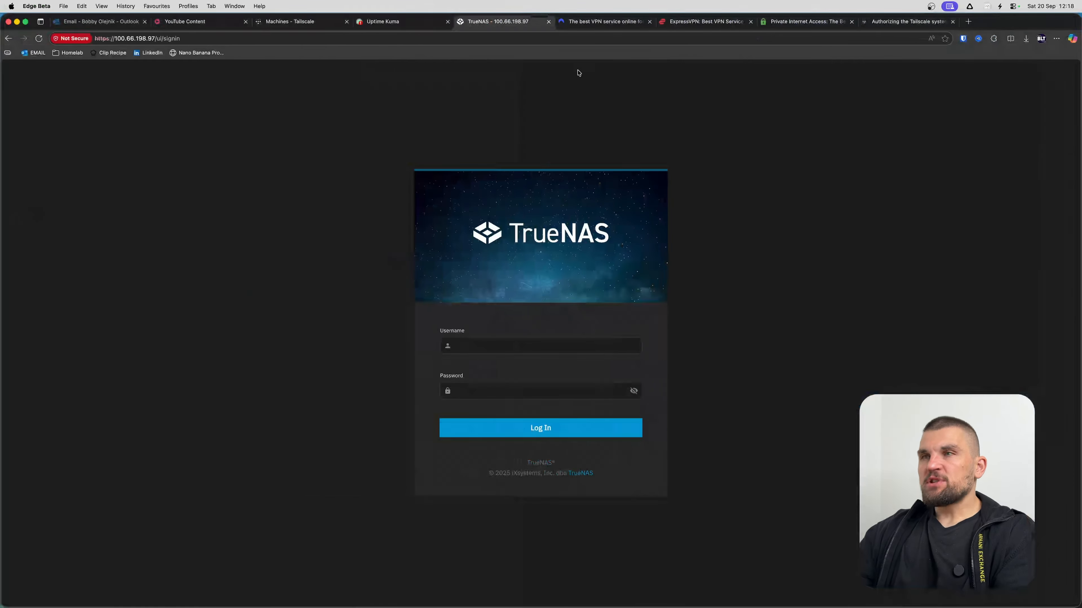
Open the Dad Server monitor and select its IP 100.66.198.97, then move to the Finder desktop.
key(ctrl+shift+Tab)
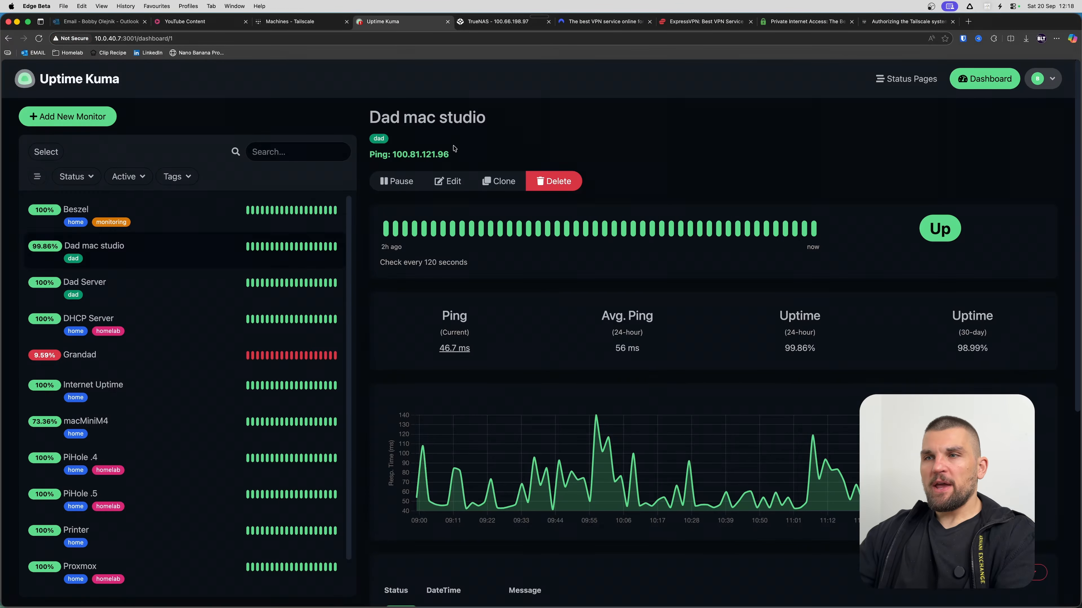
click(130, 294)
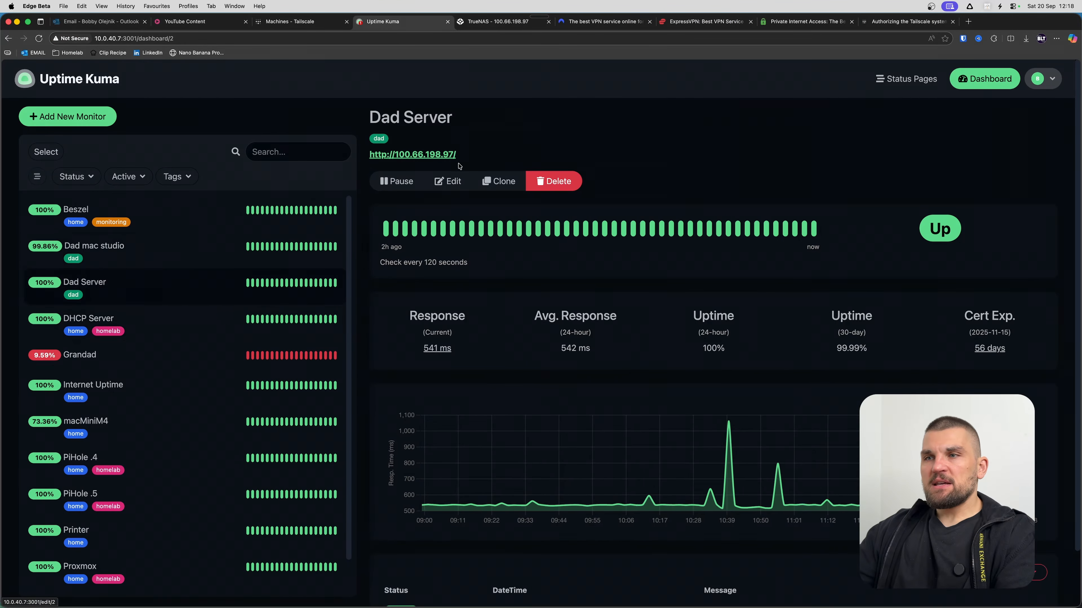
drag(460, 155, 396, 157)
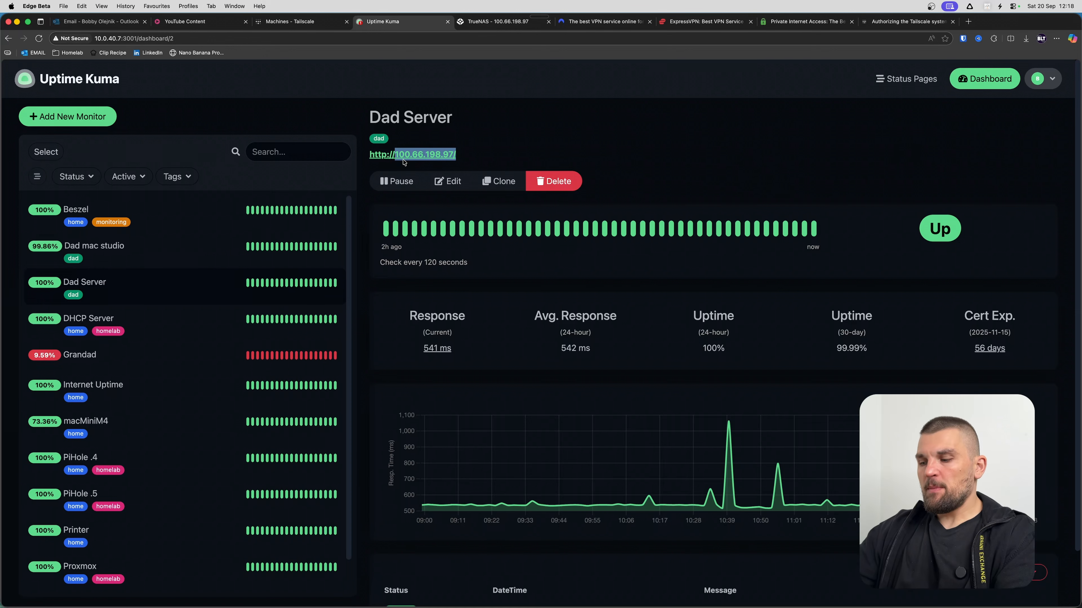
key(ctrl+Right)
Connect to smb://100.66.198.97 and open the Server share.
click(108, 8)
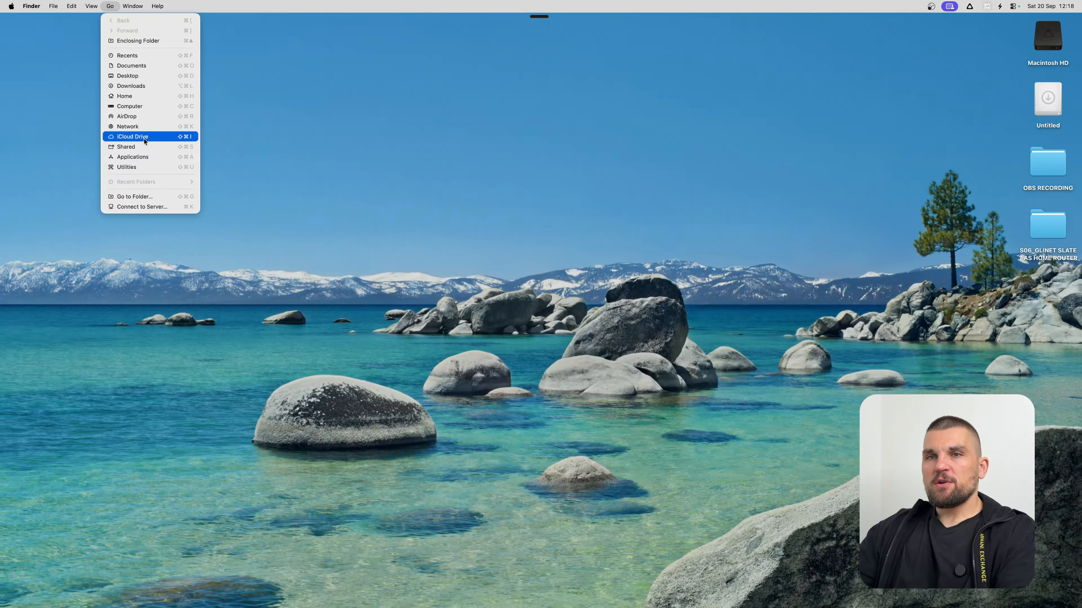
click(442, 242)
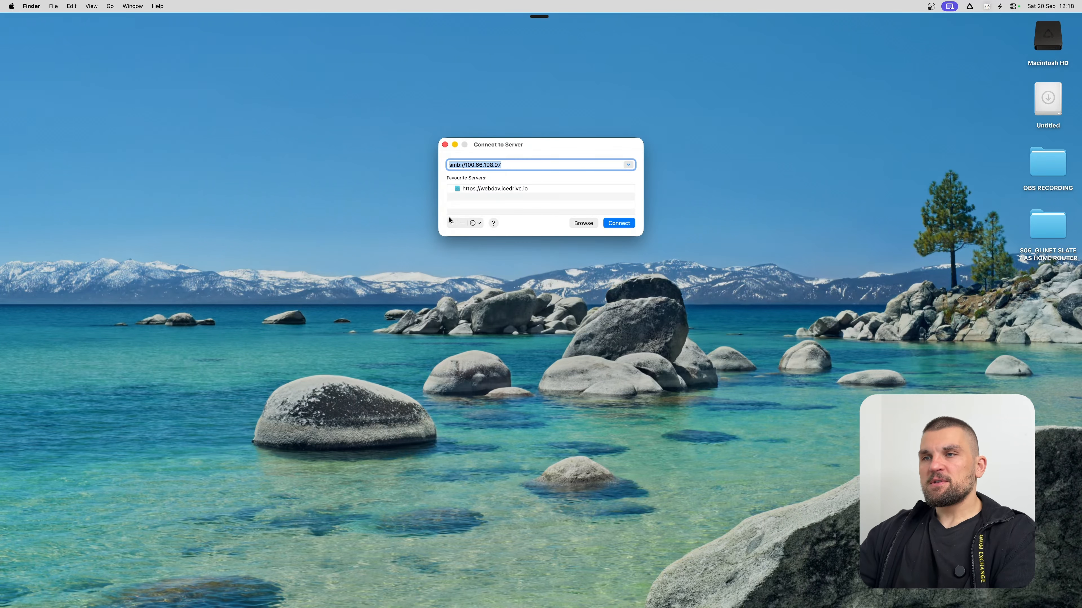
click(618, 224)
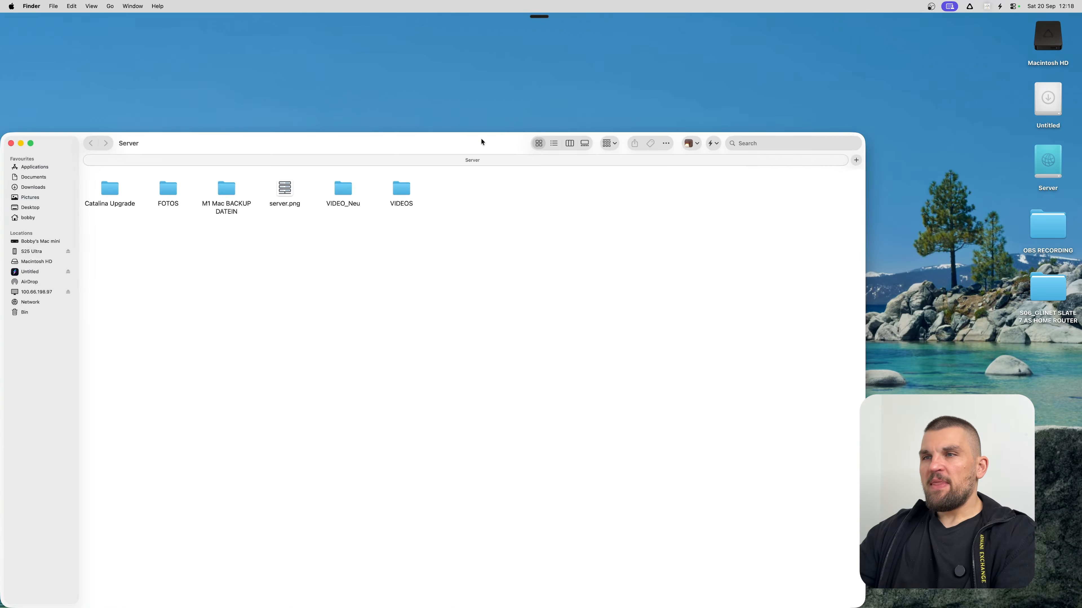
drag(480, 140, 613, 75)
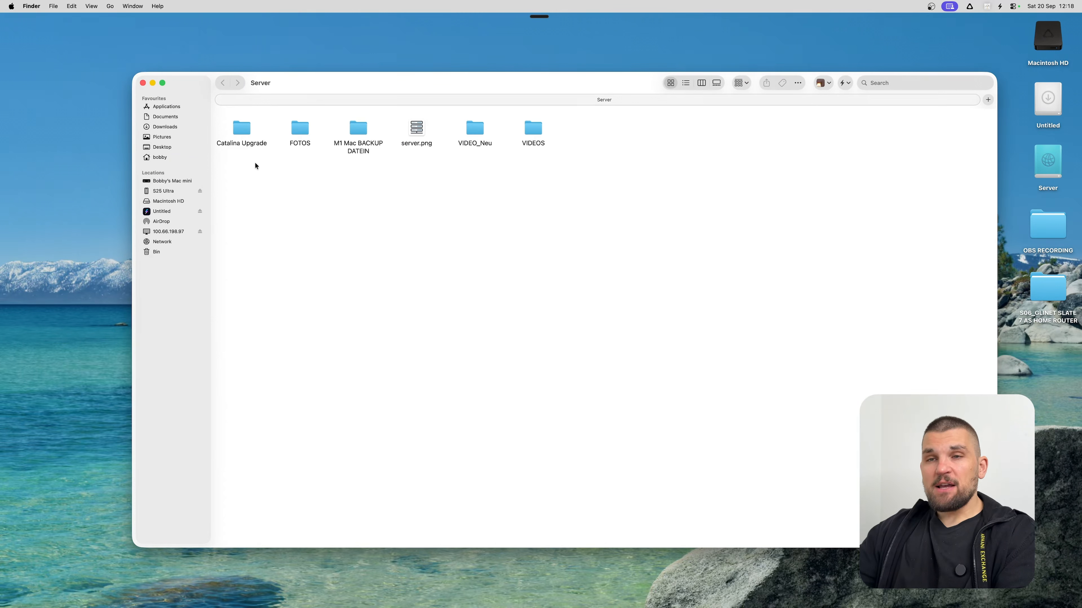
click(171, 232)
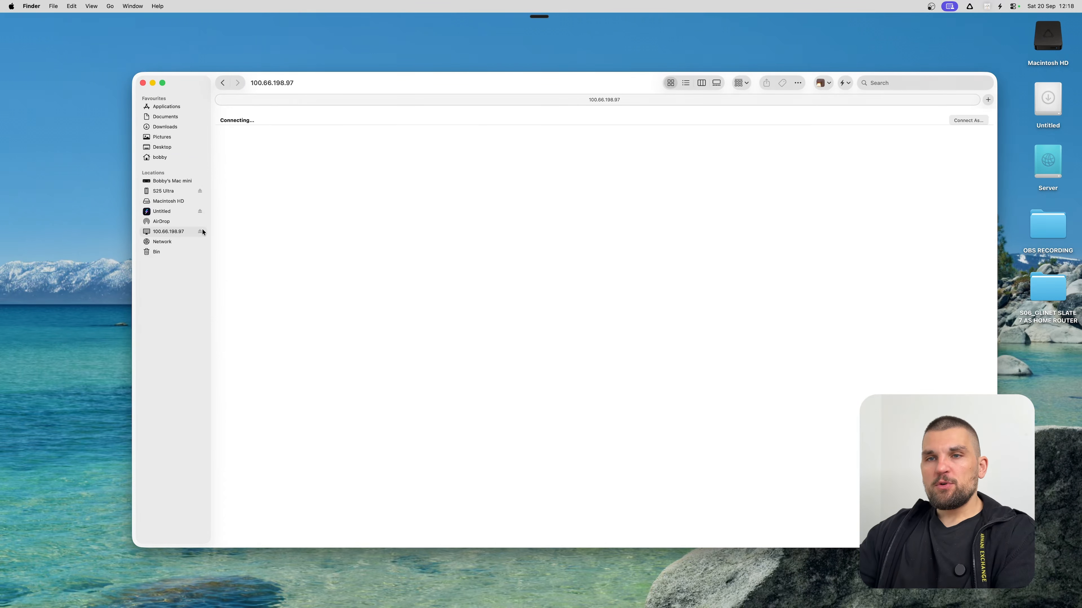
double_click(233, 157)
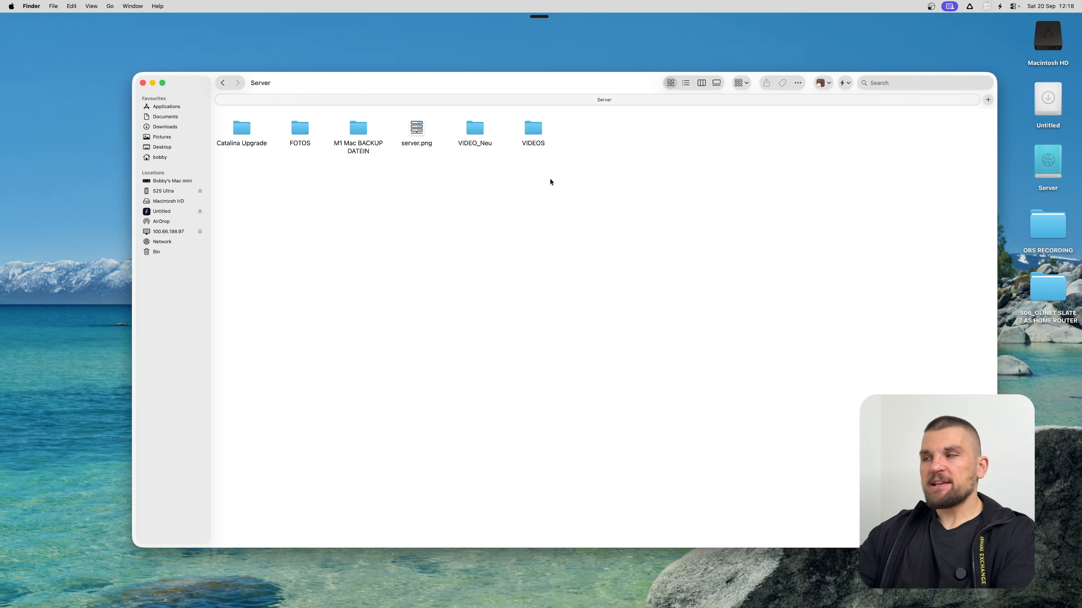
Browse the OBS RECORDING folder, then close the share's windows.
double_click(1053, 239)
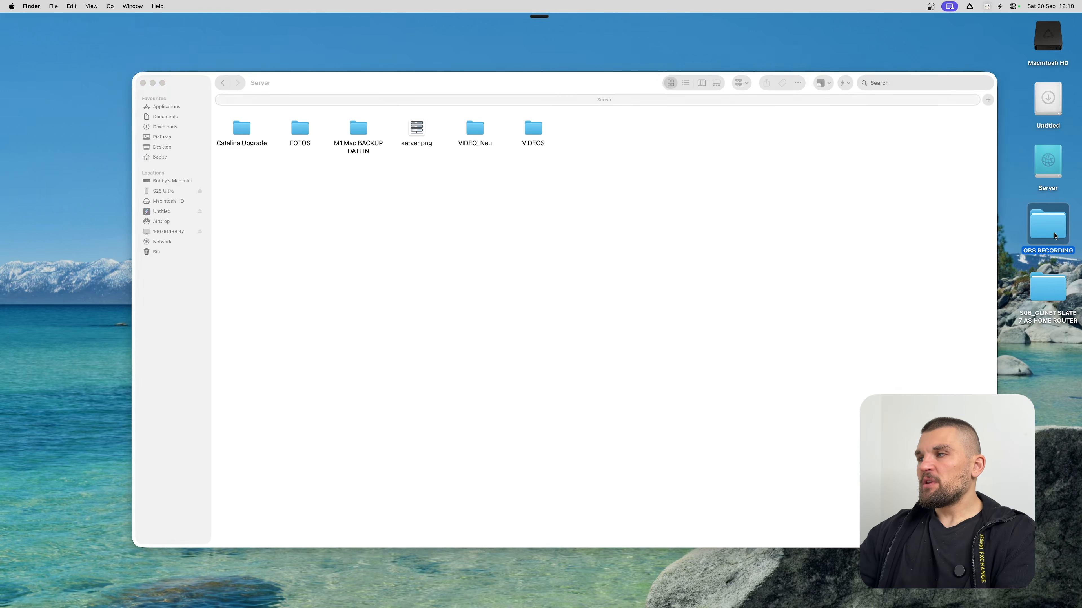
key(super+w)
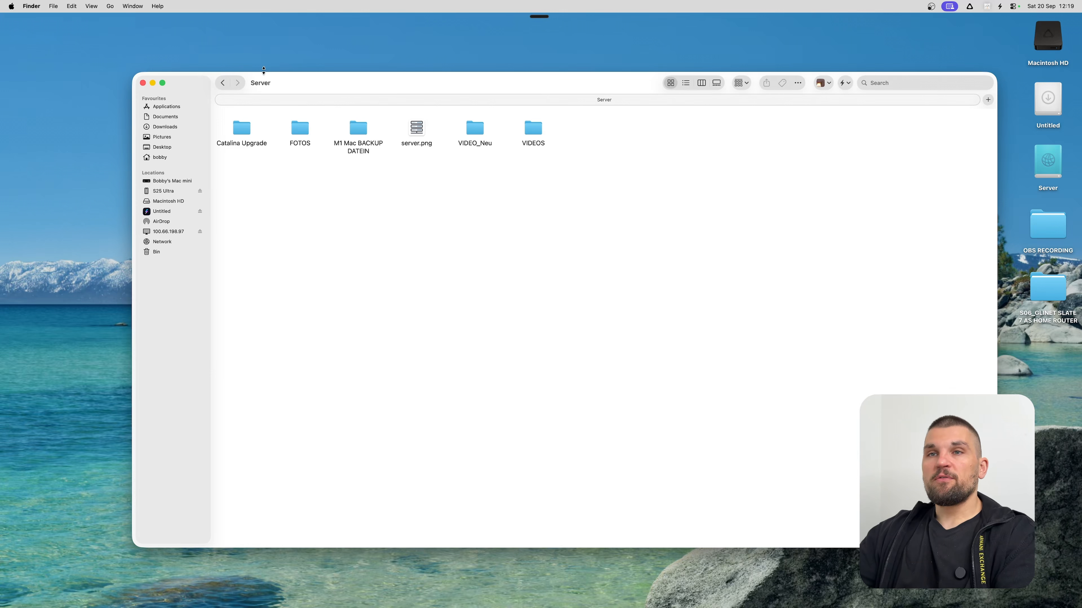
click(143, 82)
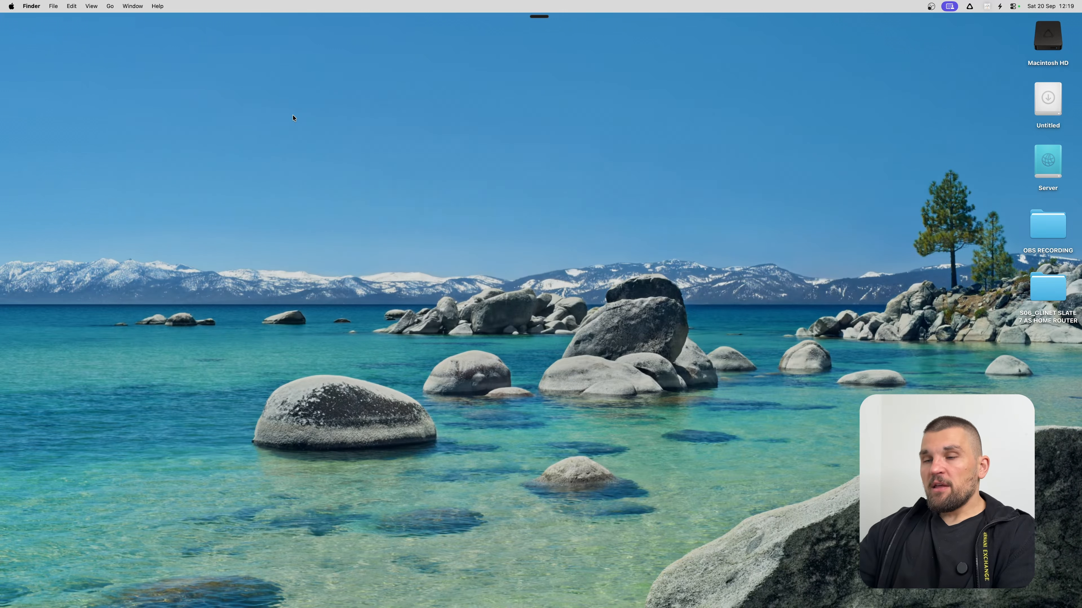
Launch RustDesk and connect to the remote Mac at 100.81.121.96.
key(super+space)
text(rem)
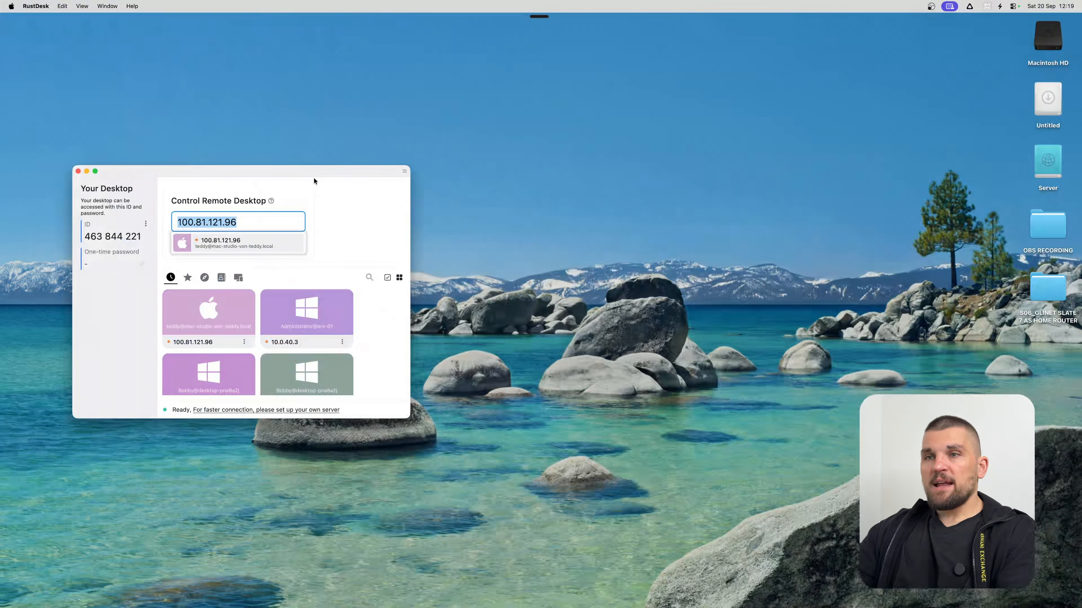
drag(314, 176, 440, 114)
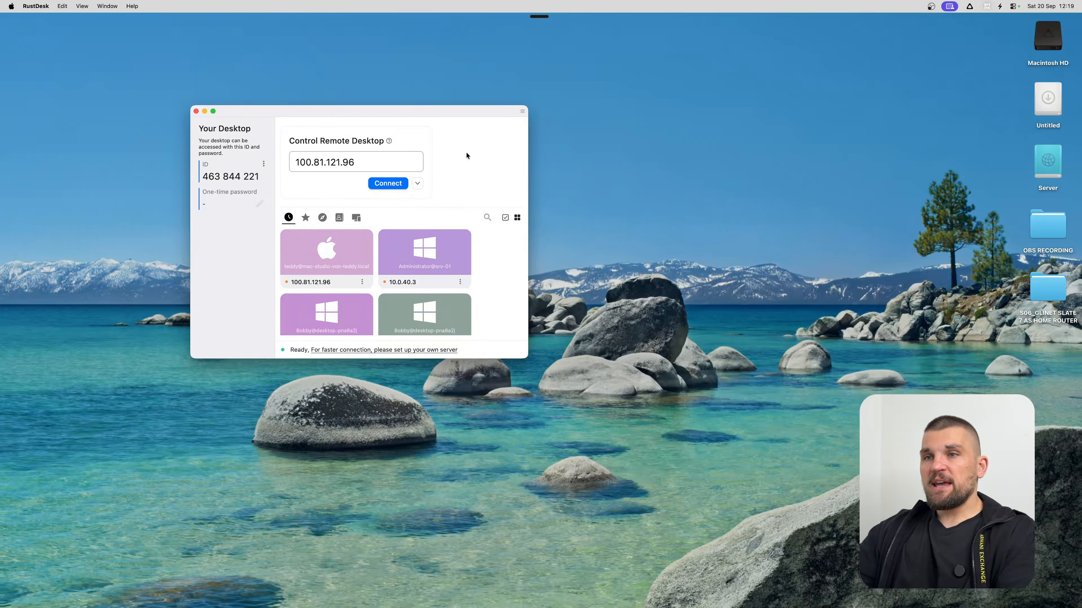
click(387, 183)
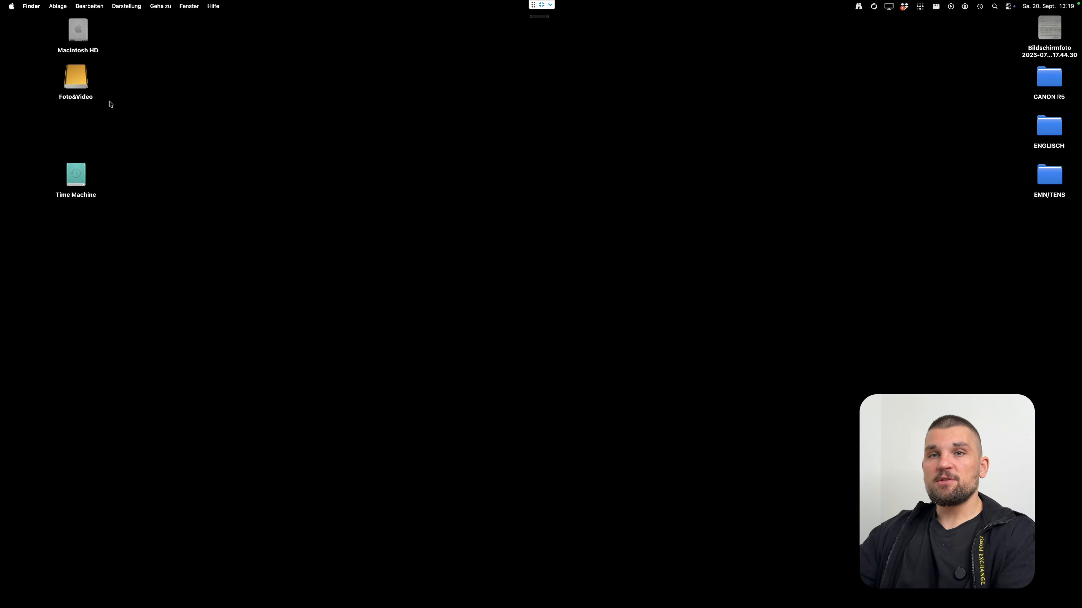
Browse the remote Mac's Macintosh HD, then confirm its Tailscale status shows Connected.
double_click(80, 37)
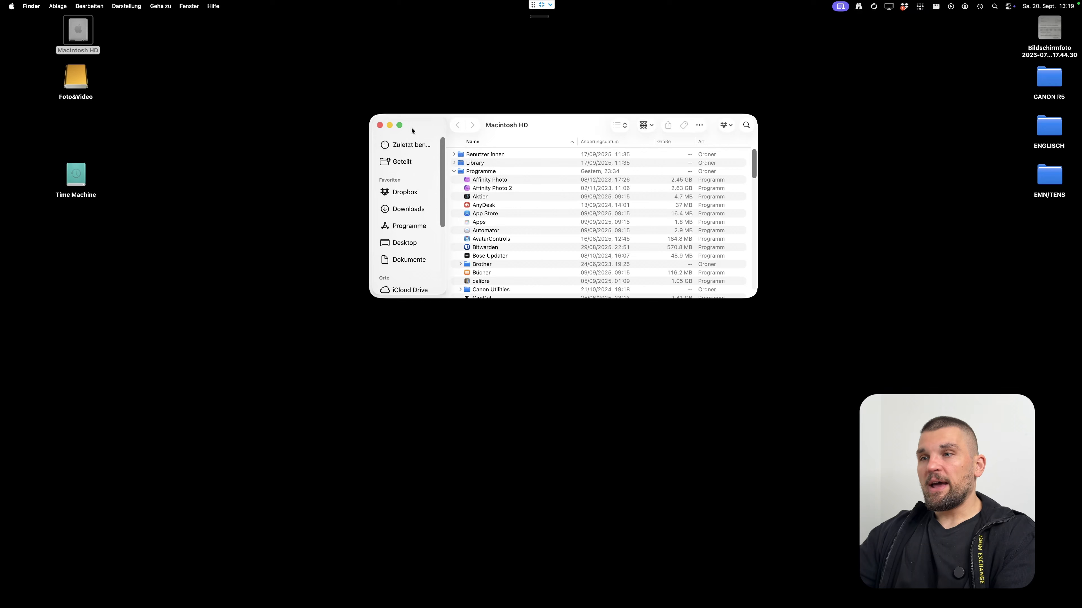
click(454, 171)
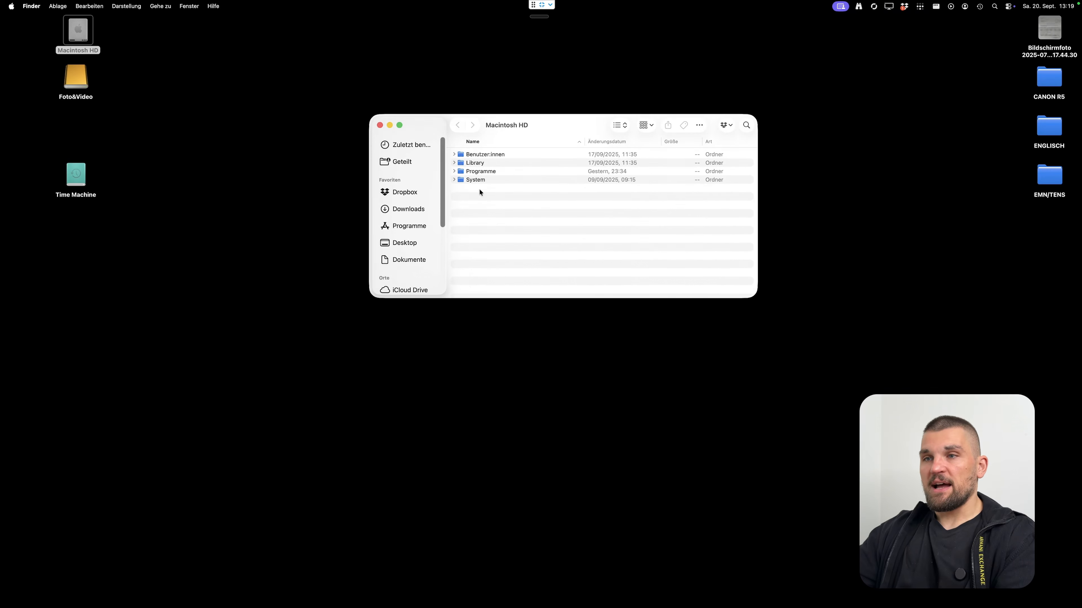
click(379, 125)
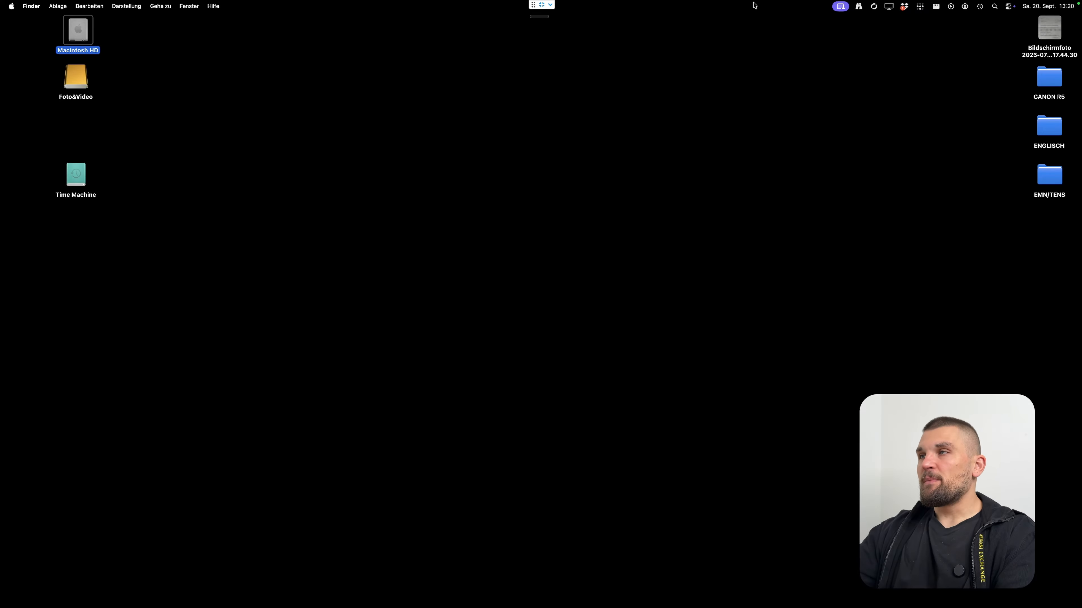
click(920, 6)
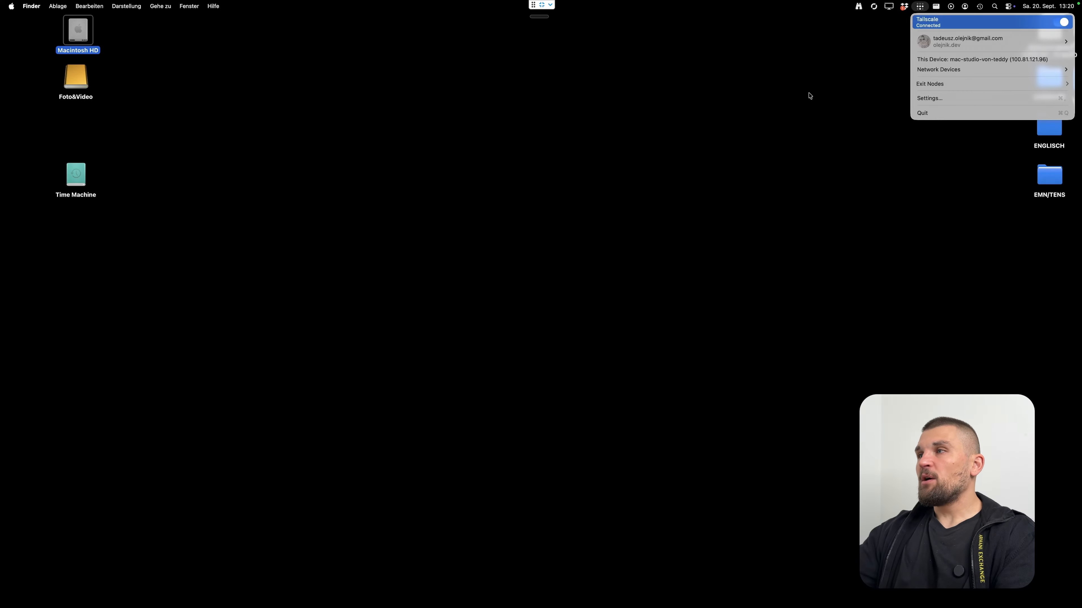
click(622, 121)
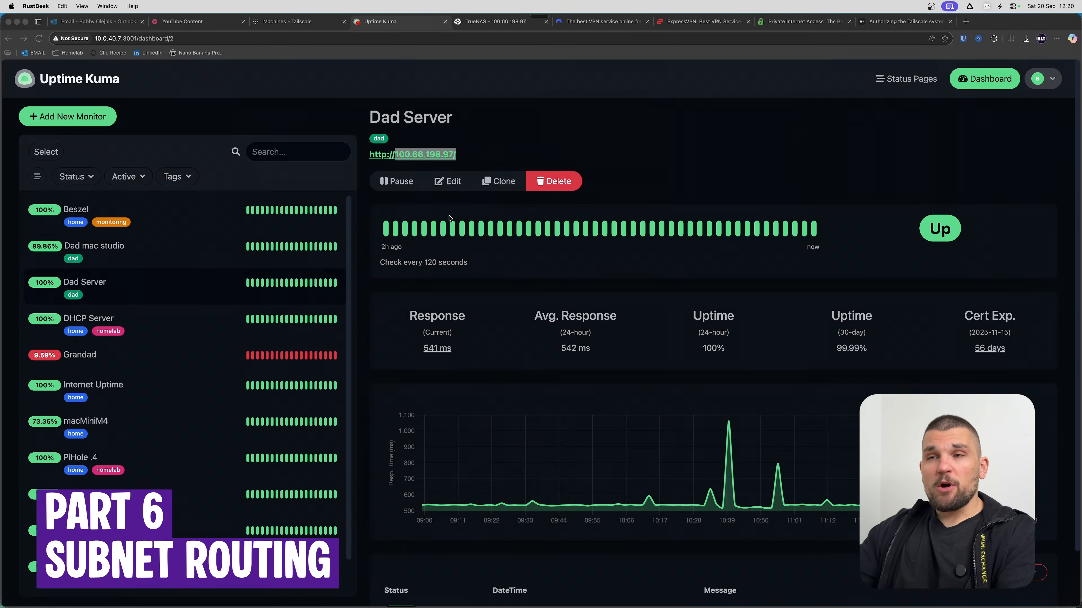
Check the Subnets tag on truenas-scale in the Tailscale machines list.
click(957, 31)
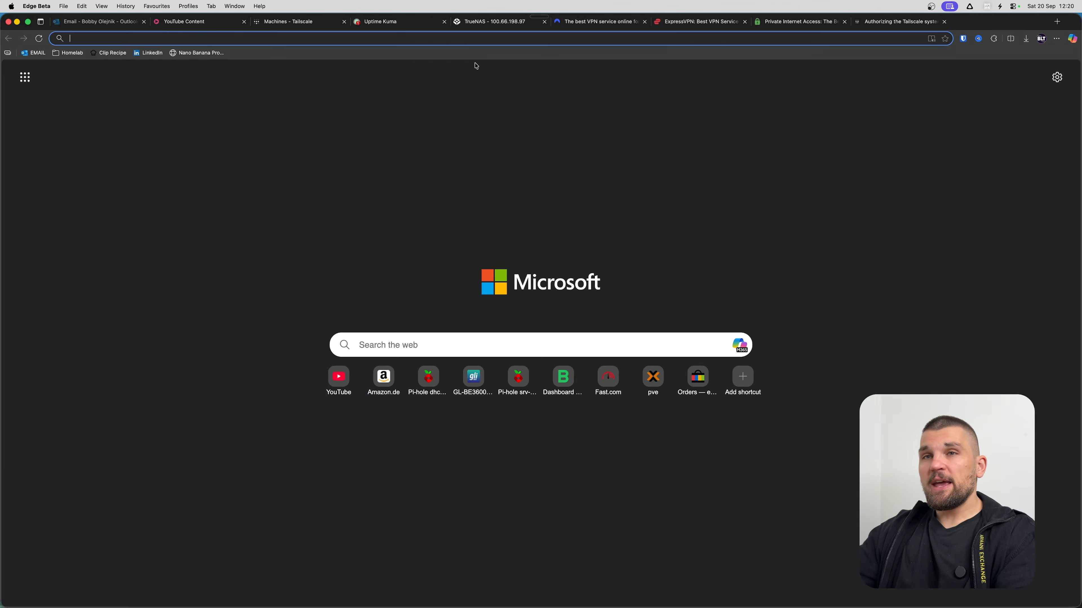
click(966, 22)
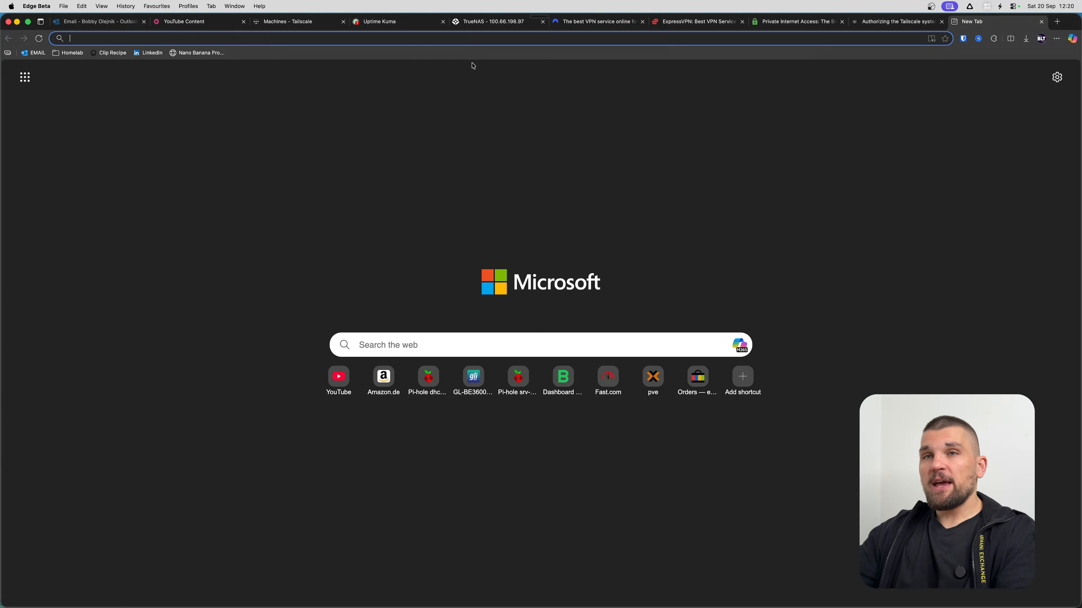
click(512, 25)
click(298, 24)
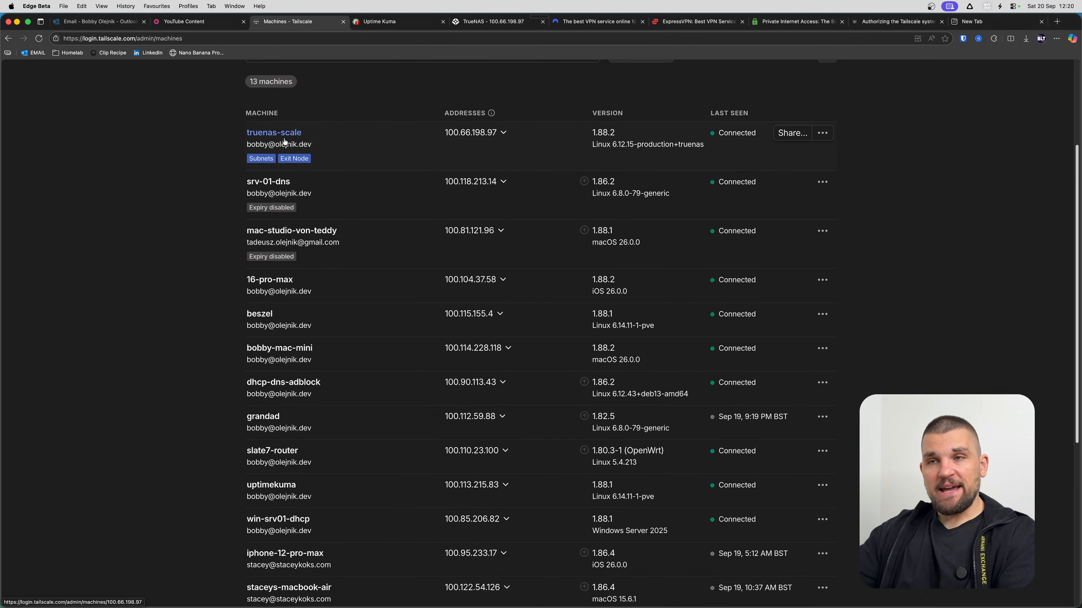
mouse_move(271, 161)
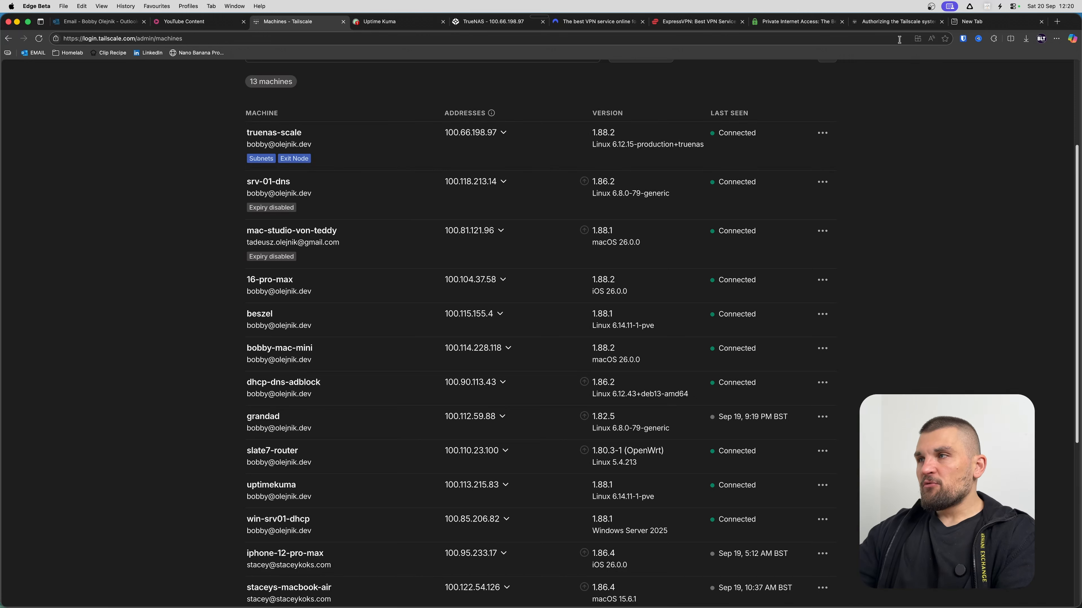
Load the router page at 10.0.0.1 in the new tab.
click(980, 22)
text(10.0.0.1)
key(Return)
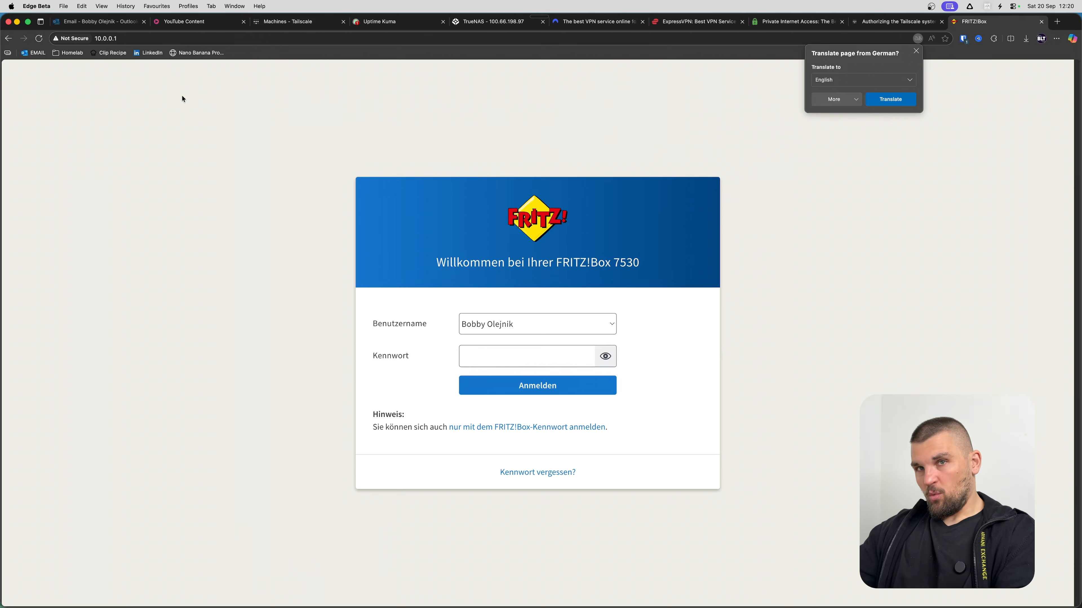
Log in to the FRITZ!Box with the saved password and expand the WLAN section.
click(527, 356)
click(520, 389)
click(522, 386)
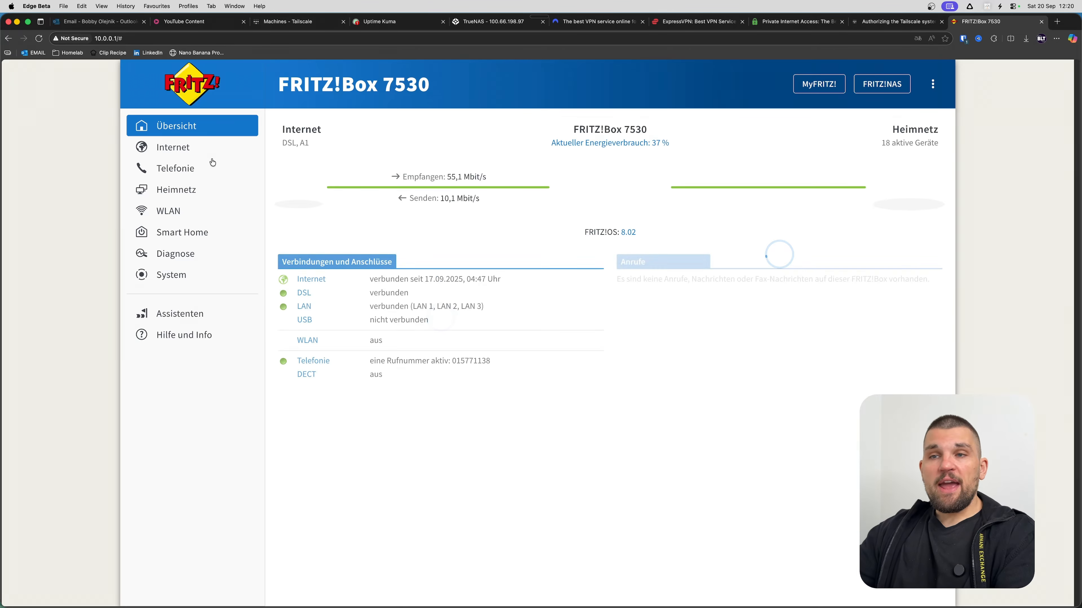
click(212, 211)
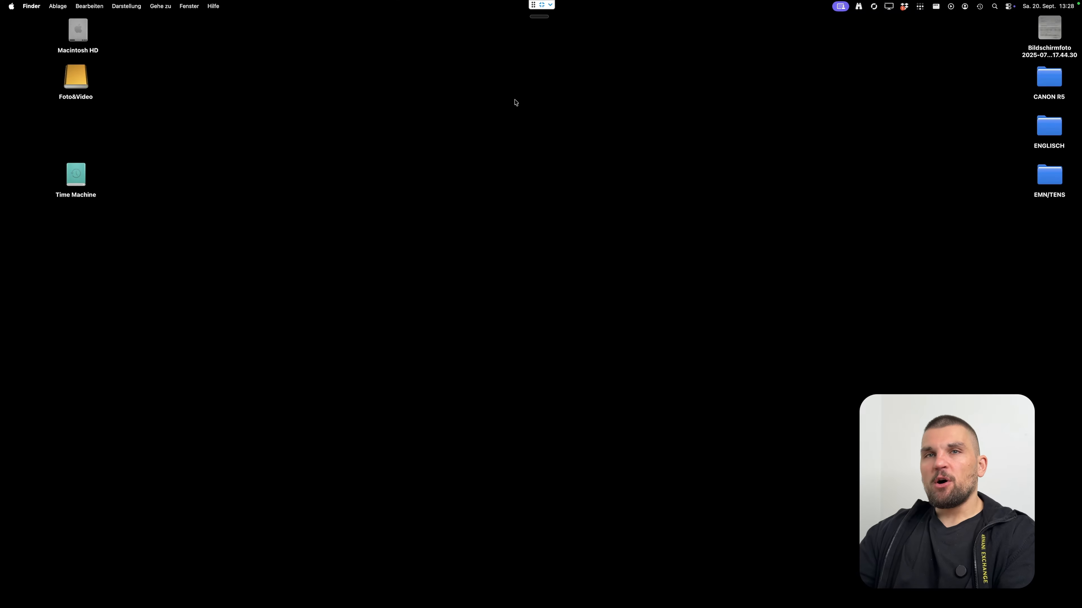
Select blackview as the remote Mac's exit node from the Tailscale menu-bar menu.
click(920, 7)
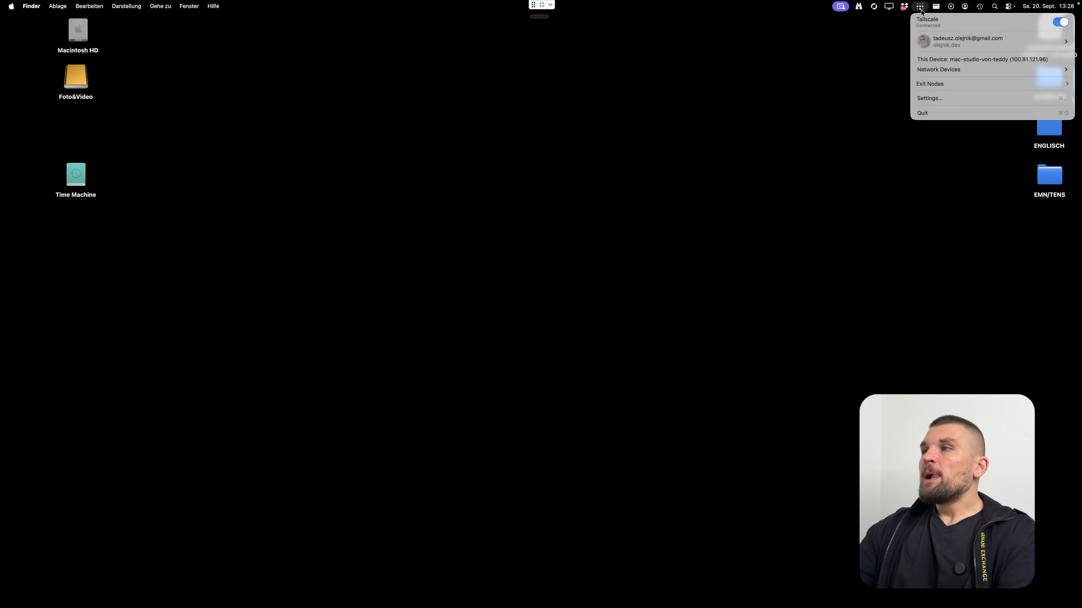
mouse_move(944, 85)
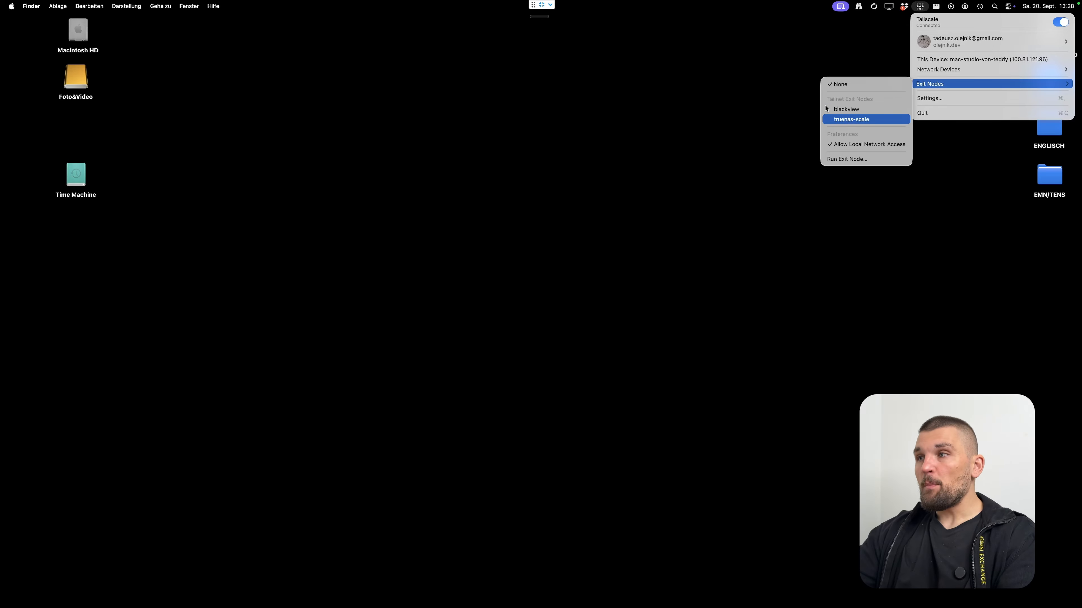
click(839, 112)
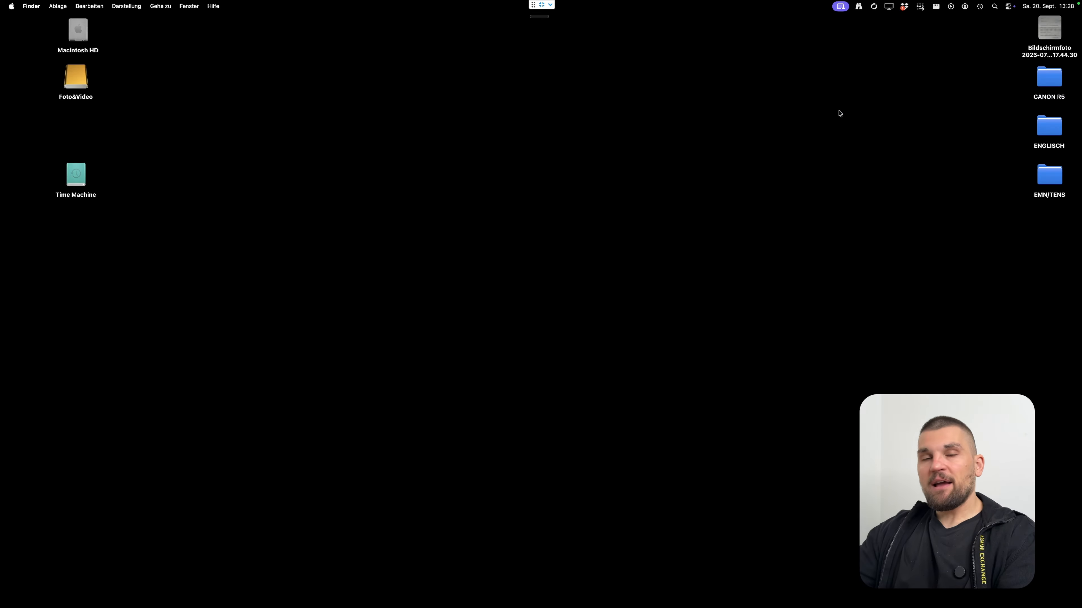